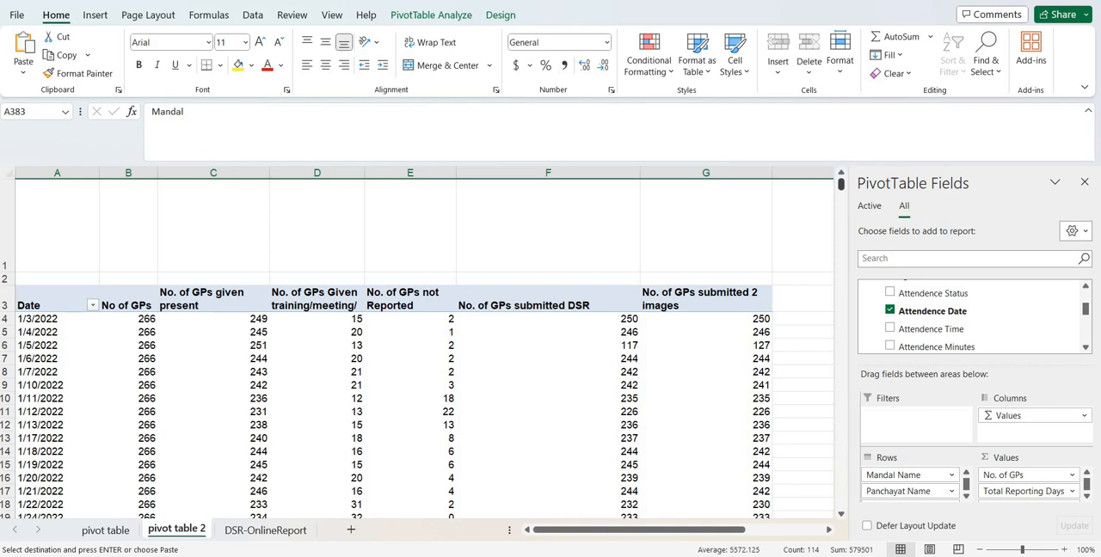
Collapse the entire Mandal Name field in the date-wise pivot table starting at row 49
{"action": "left_click_drag", "start_coordinate": [841, 184], "coordinate": [843, 378]}
{"action": "left_click_drag", "start_coordinate": [840, 519], "coordinate": [841, 518]}
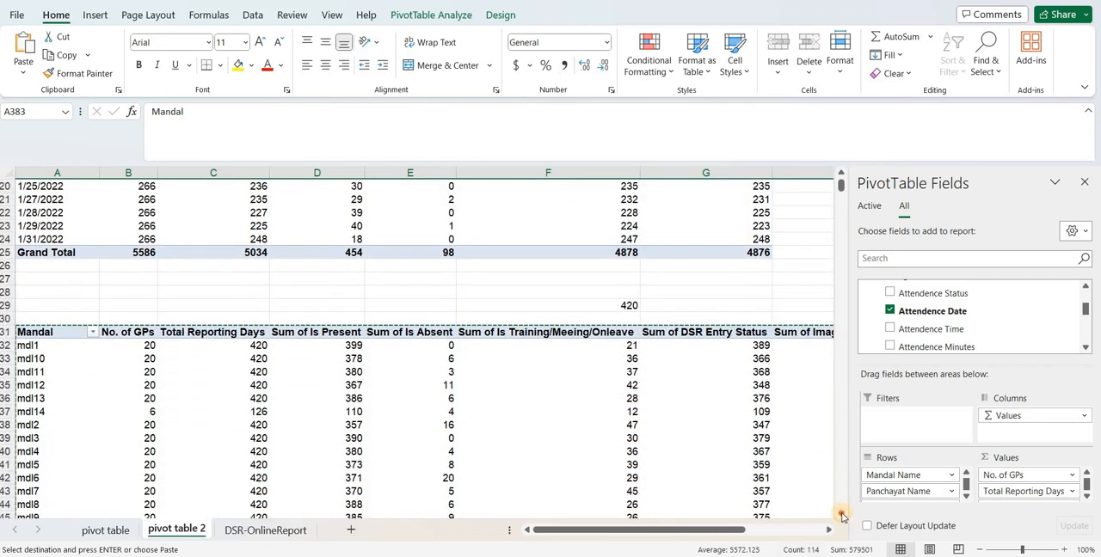
{"action": "scroll", "coordinate": [356, 396], "scroll_direction": "down", "scroll_amount": 6}
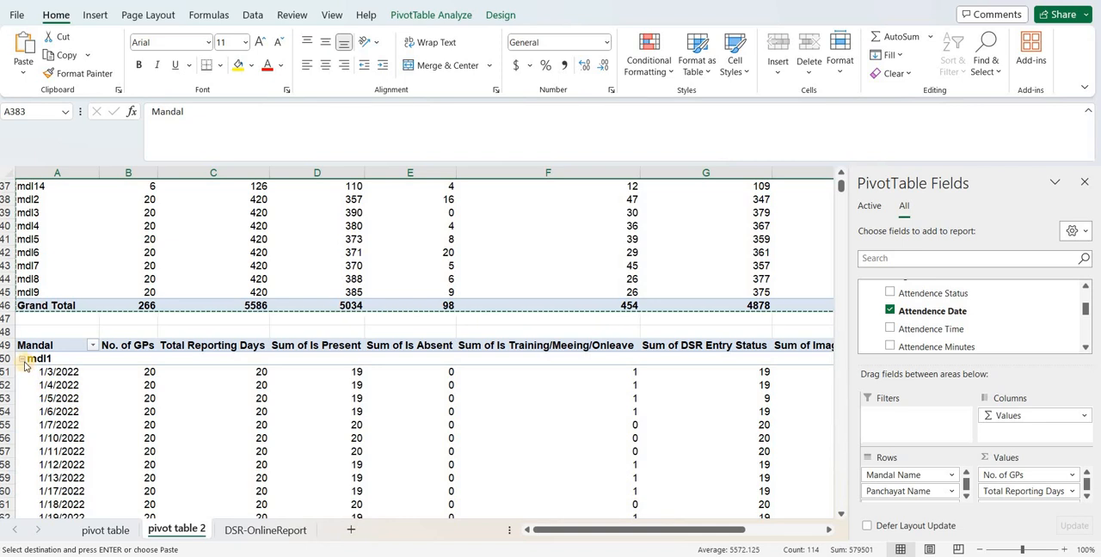
{"action": "left_click", "coordinate": [22, 360]}
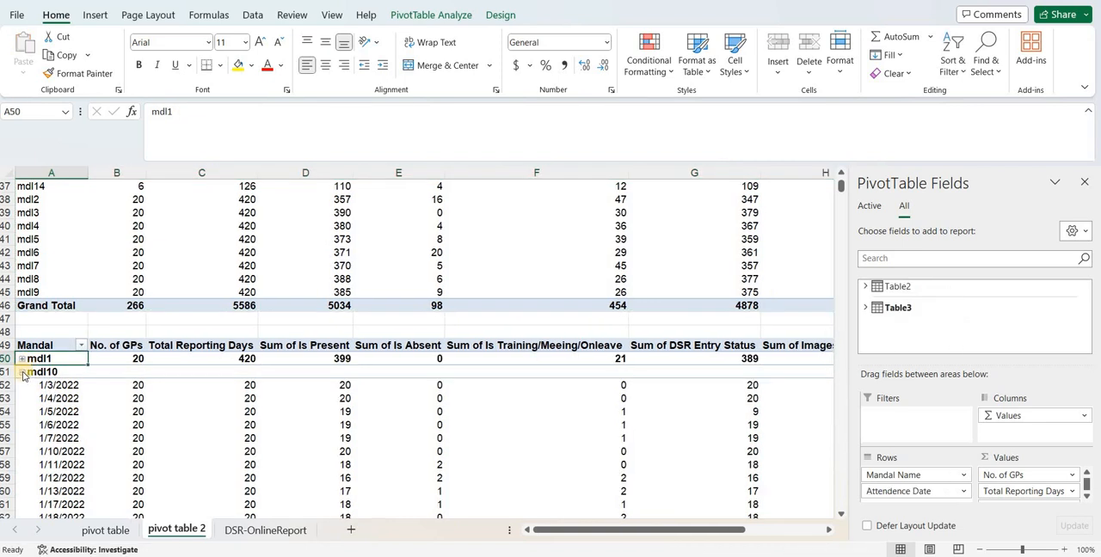
{"action": "right_click", "coordinate": [23, 376]}
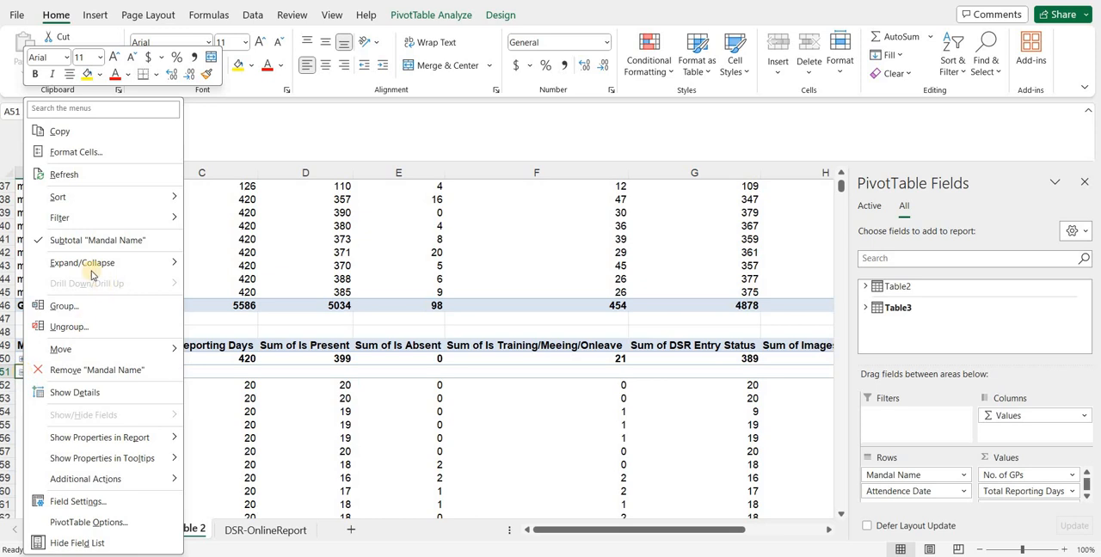
{"action": "mouse_move", "coordinate": [166, 262]}
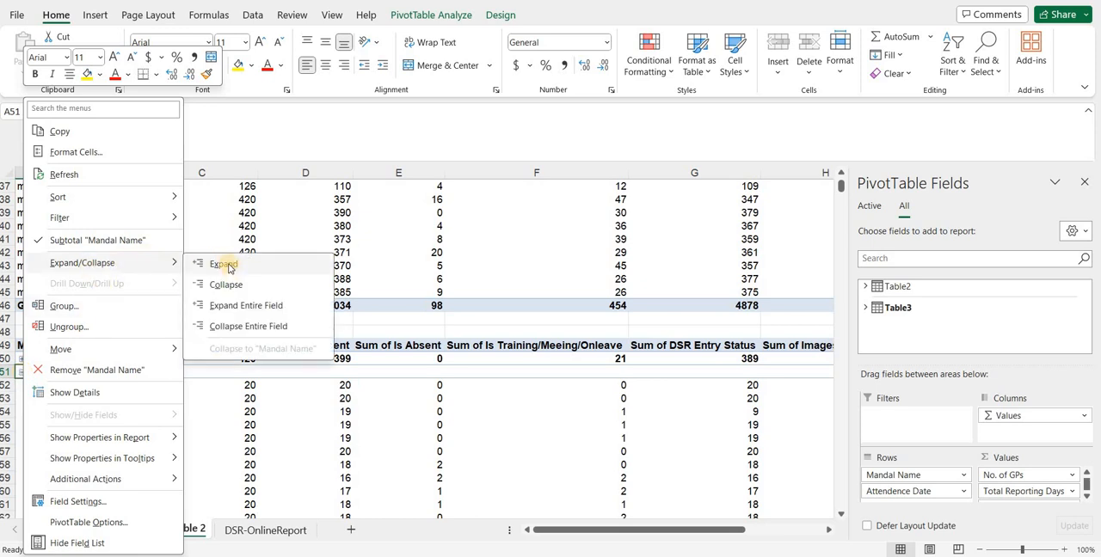
{"action": "left_click", "coordinate": [238, 326]}
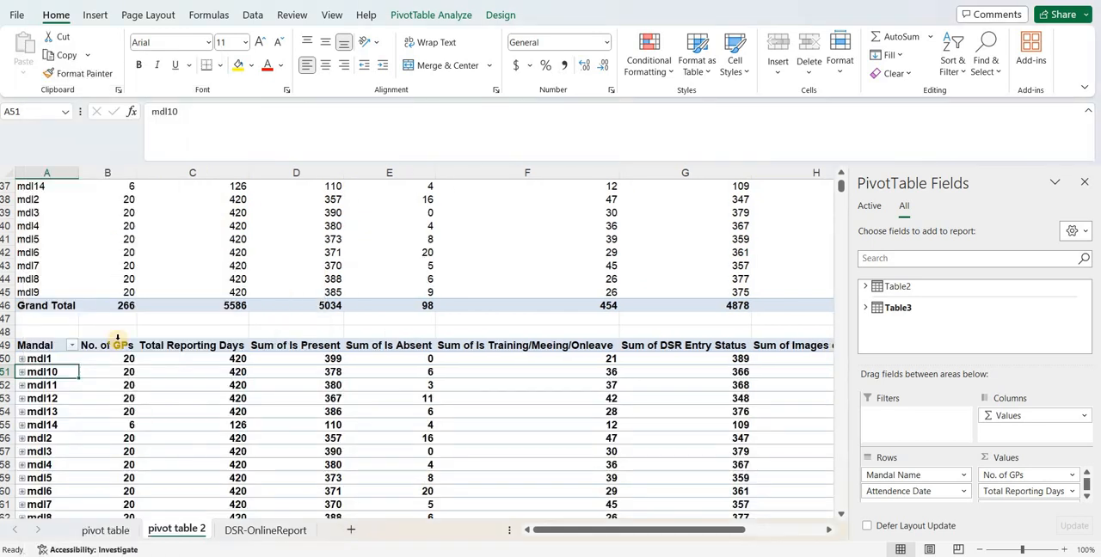
Expand mdl1 in the pivot table at row 49 to its attendance dates and collapse it again
{"action": "left_click", "coordinate": [842, 514]}
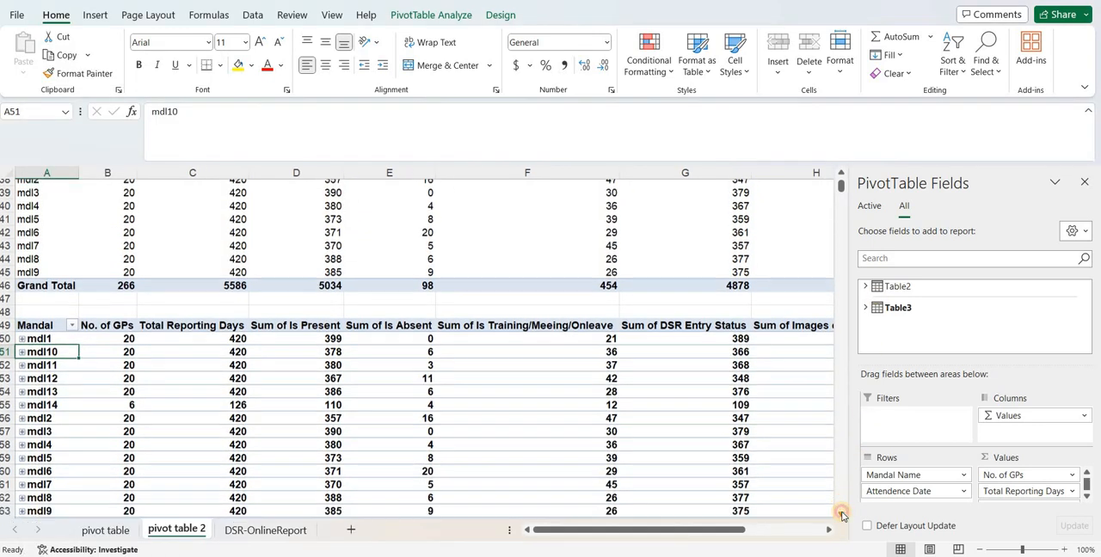
{"action": "left_click", "coordinate": [843, 514]}
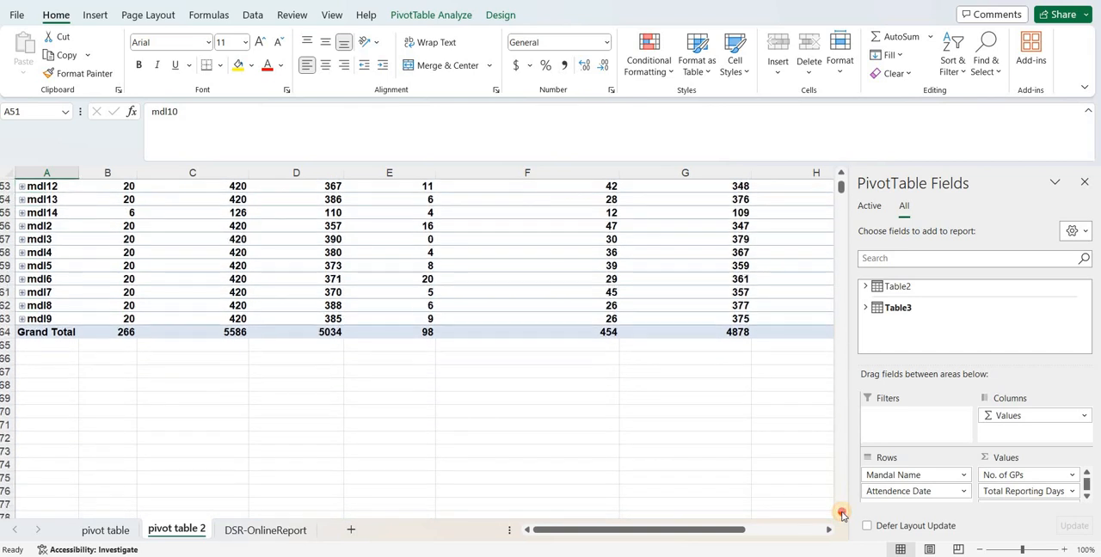
{"action": "left_click", "coordinate": [842, 514]}
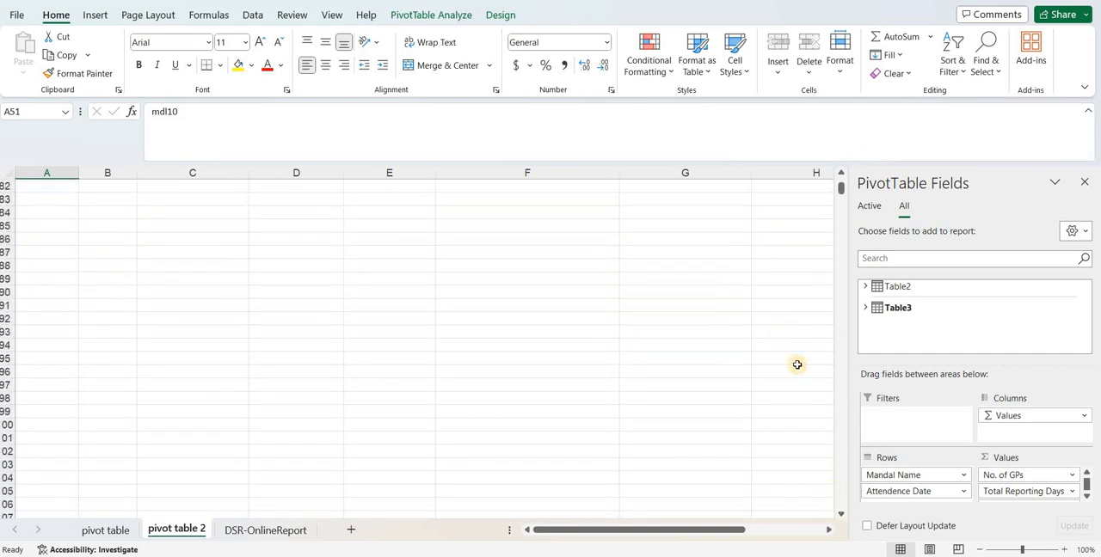
{"action": "left_click_drag", "start_coordinate": [843, 196], "coordinate": [843, 177]}
{"action": "left_click", "coordinate": [842, 175]}
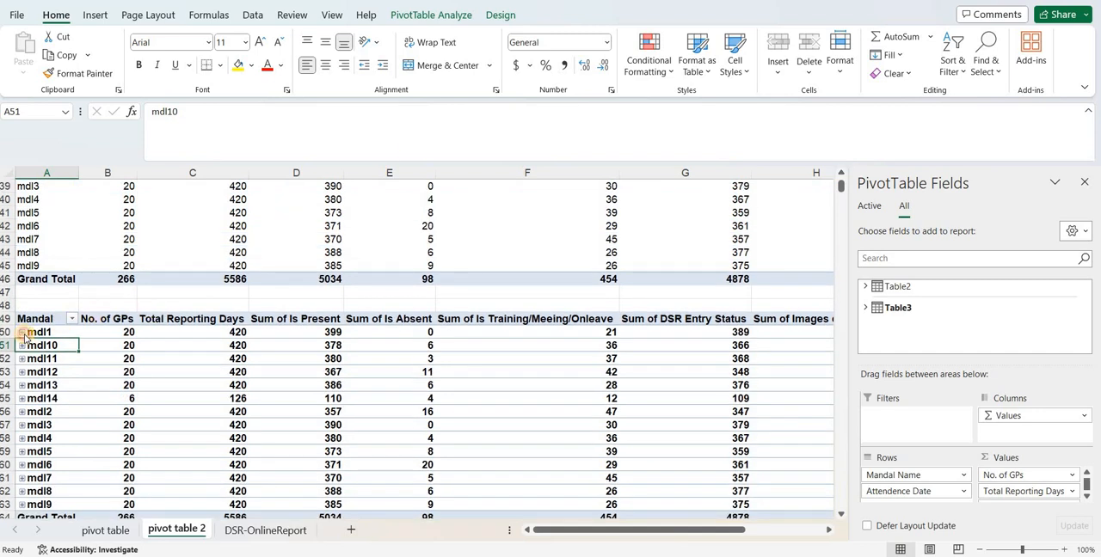
{"action": "left_click", "coordinate": [23, 333]}
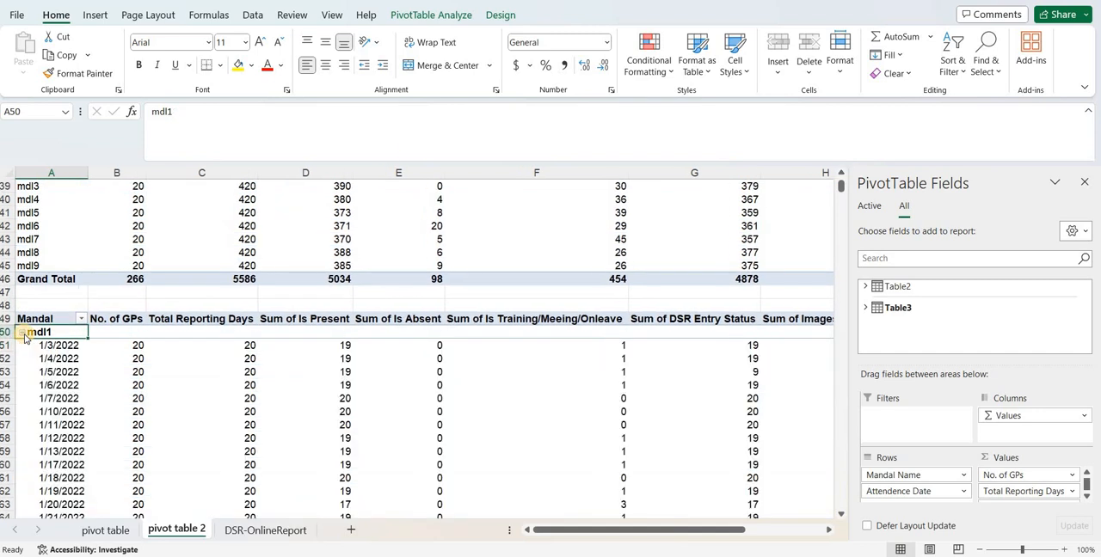
{"action": "left_click", "coordinate": [23, 333]}
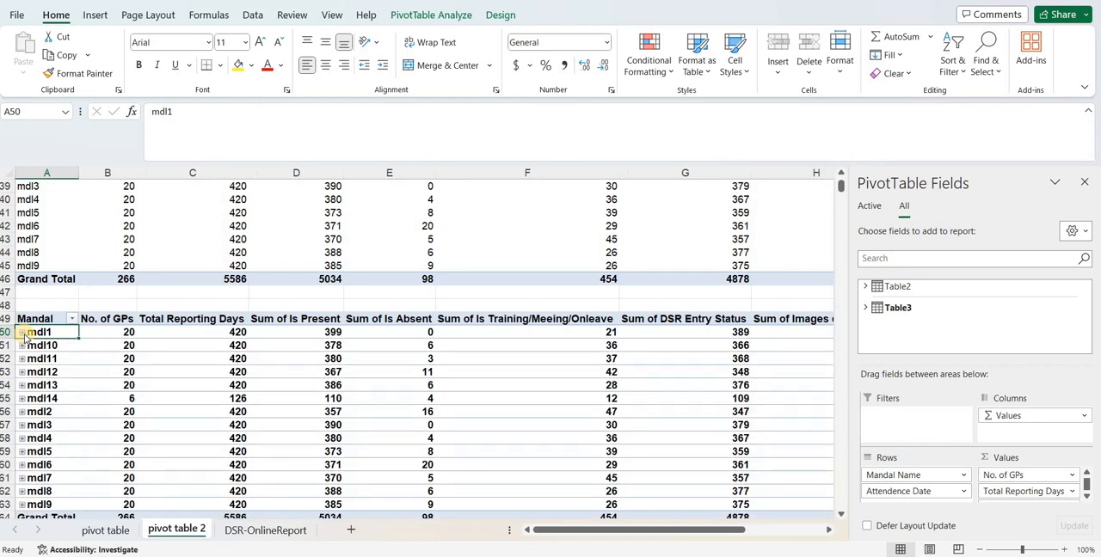
{"action": "right_click", "coordinate": [26, 337]}
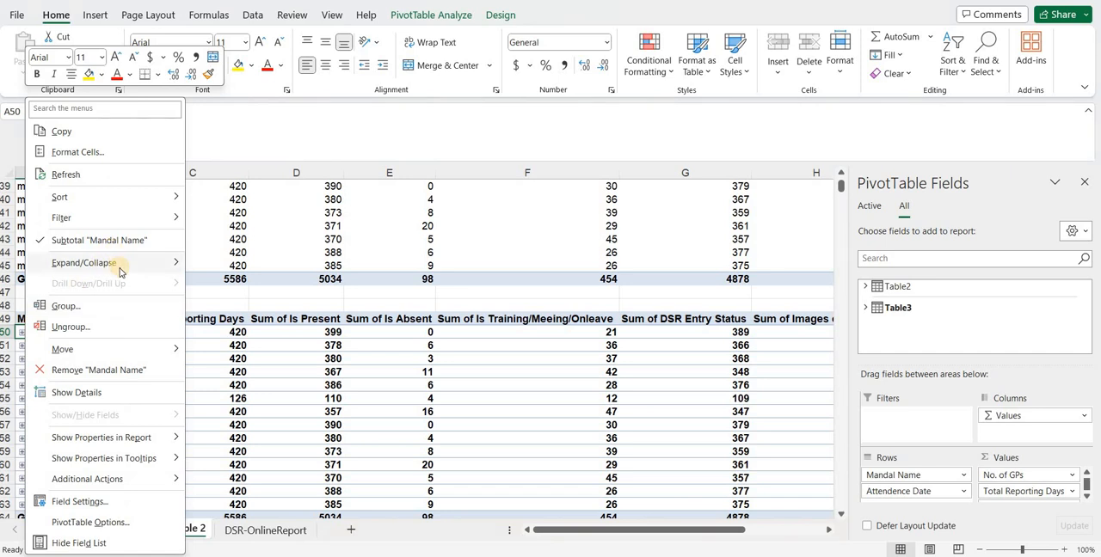
{"action": "mouse_move", "coordinate": [121, 272]}
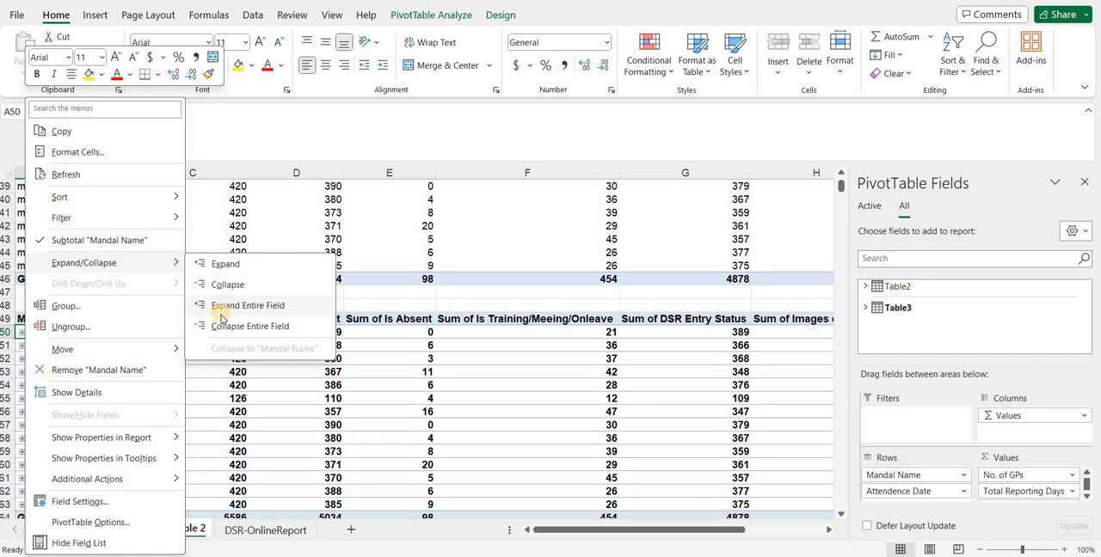
{"action": "left_click", "coordinate": [393, 373]}
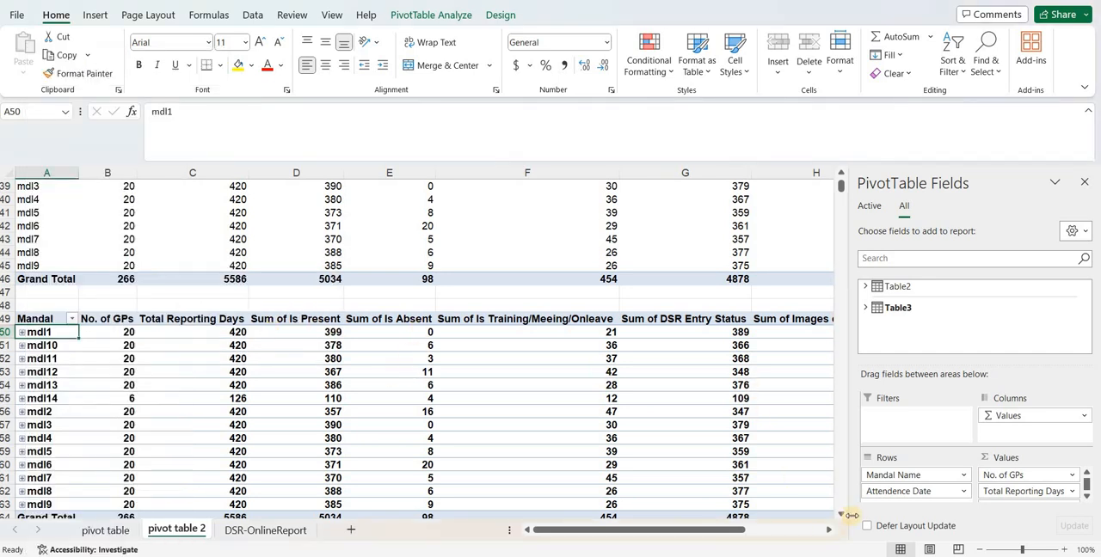
Widen column A to fit the full dates in the panchayat-wise pivot table starting at row 383
{"action": "left_click_drag", "start_coordinate": [842, 515], "coordinate": [842, 515]}
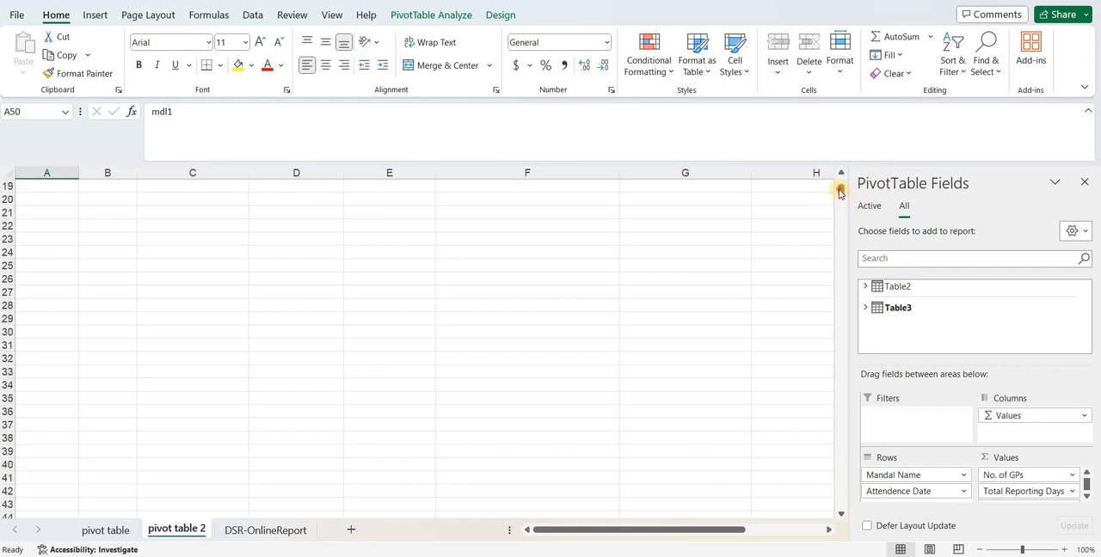
{"action": "left_click_drag", "start_coordinate": [840, 192], "coordinate": [840, 205]}
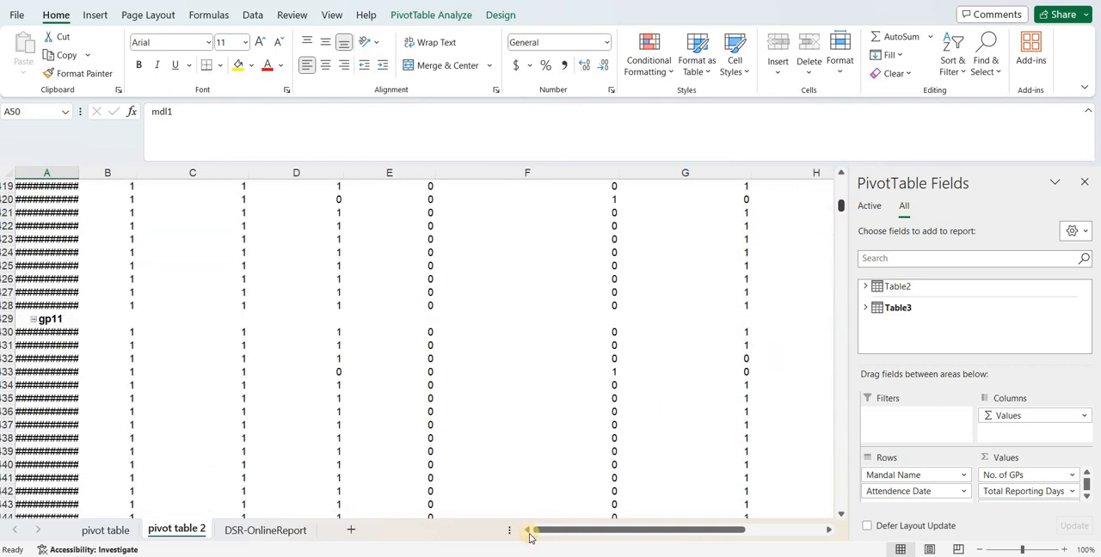
{"action": "left_click_drag", "start_coordinate": [537, 529], "coordinate": [508, 524]}
{"action": "left_click_drag", "start_coordinate": [97, 180], "coordinate": [100, 180]}
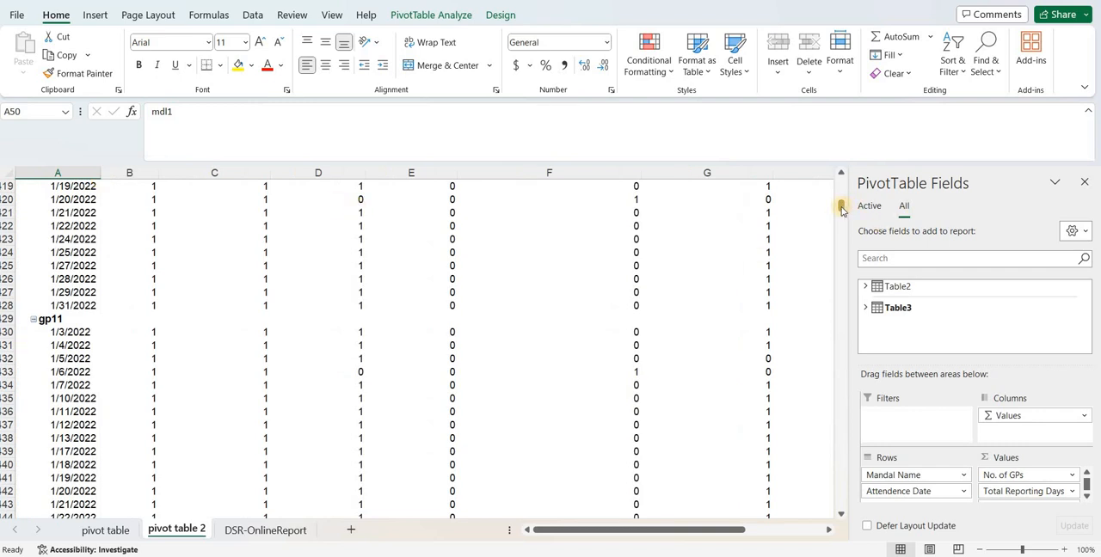
Set the report layout of the pivot table at A383 to Tabular Form
{"action": "left_click_drag", "start_coordinate": [841, 209], "coordinate": [842, 203]}
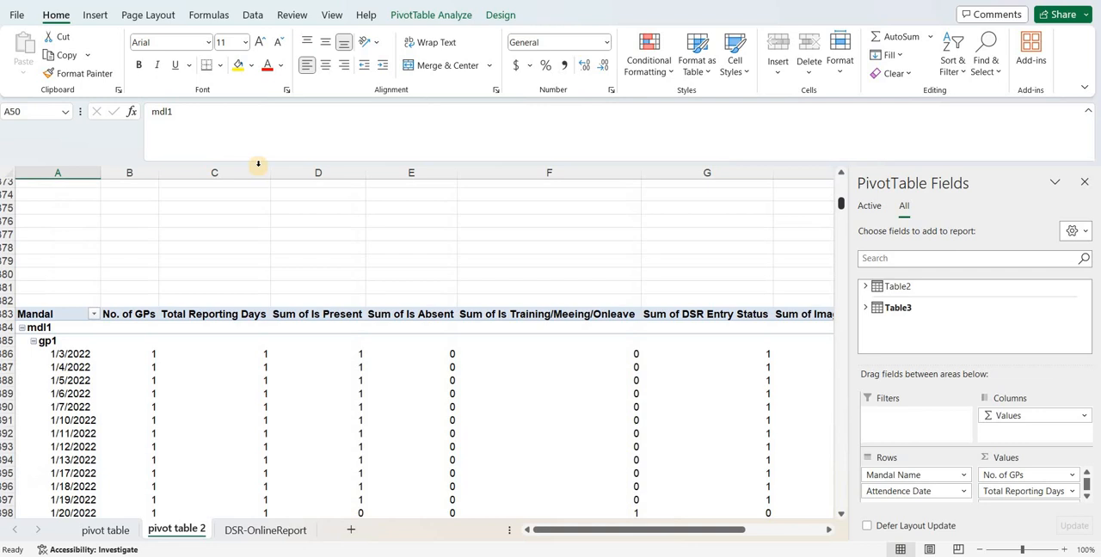
{"action": "left_click", "coordinate": [62, 305]}
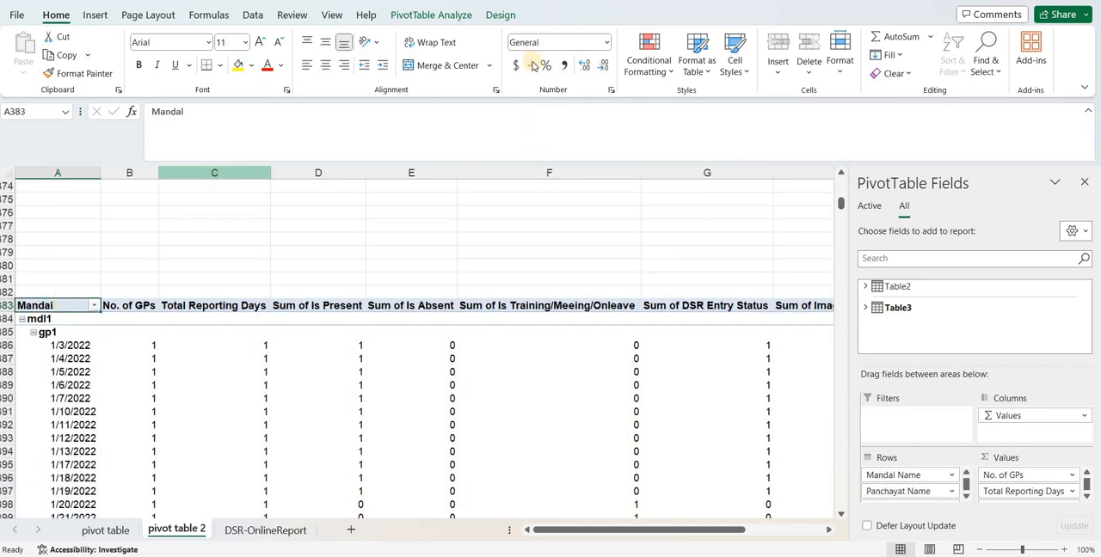
{"action": "left_click", "coordinate": [498, 14]}
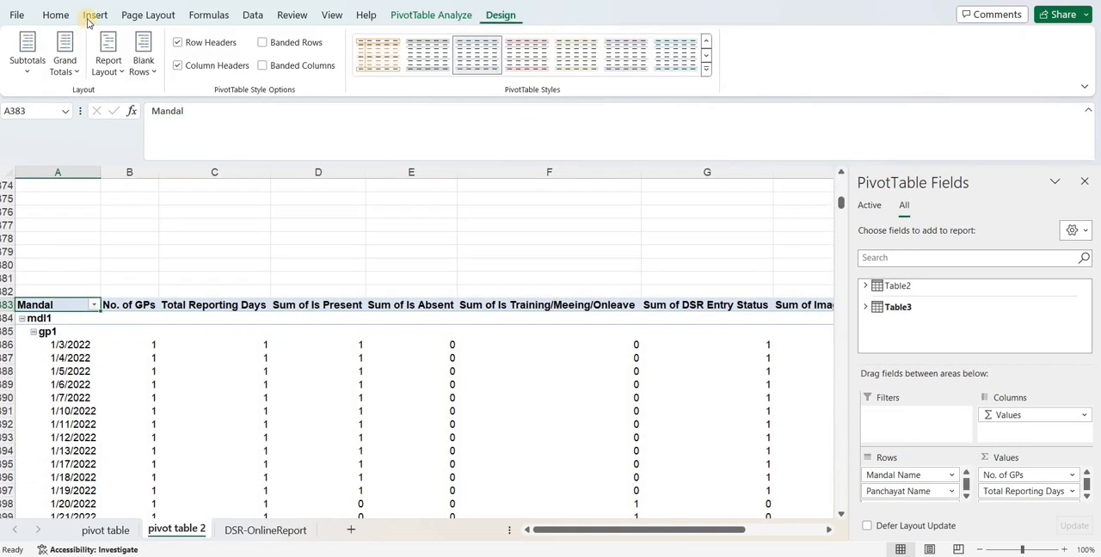
{"action": "left_click", "coordinate": [114, 66]}
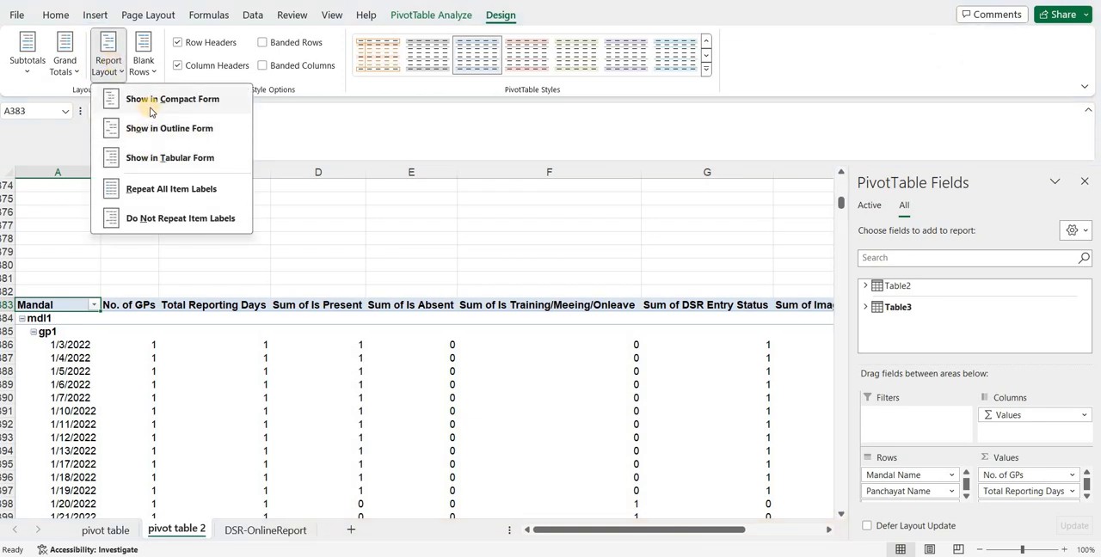
{"action": "left_click", "coordinate": [176, 157]}
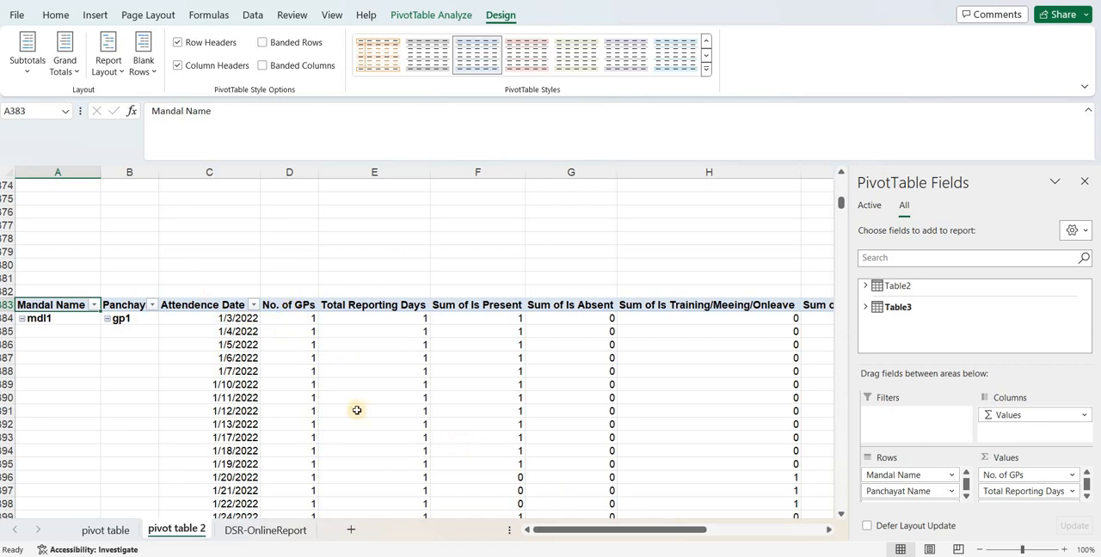
Wrap the text of the pivot table's header row 383 and hide the PivotTable field list
{"action": "left_click", "coordinate": [4, 304]}
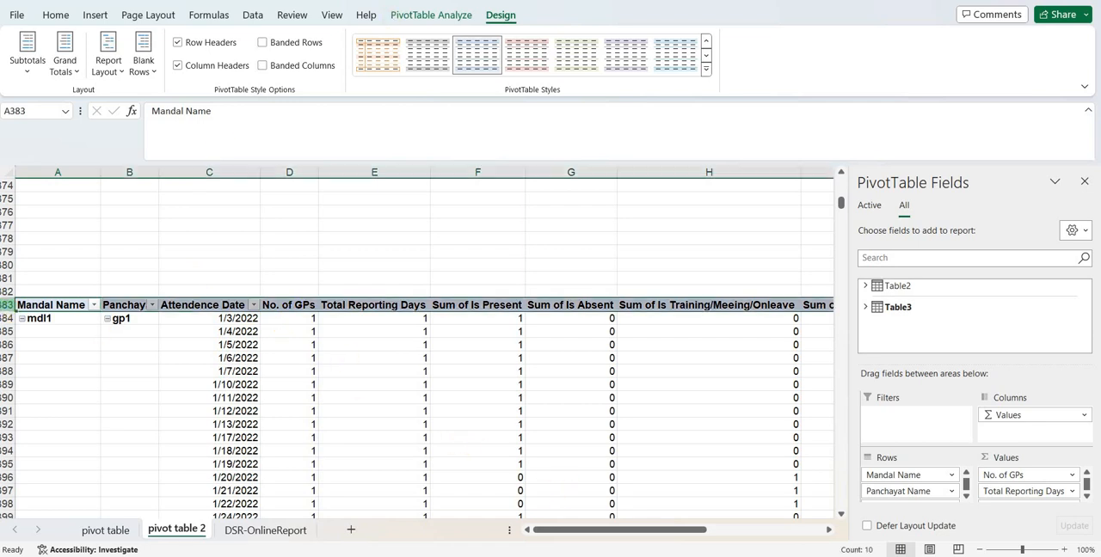
{"action": "left_click", "coordinate": [56, 14]}
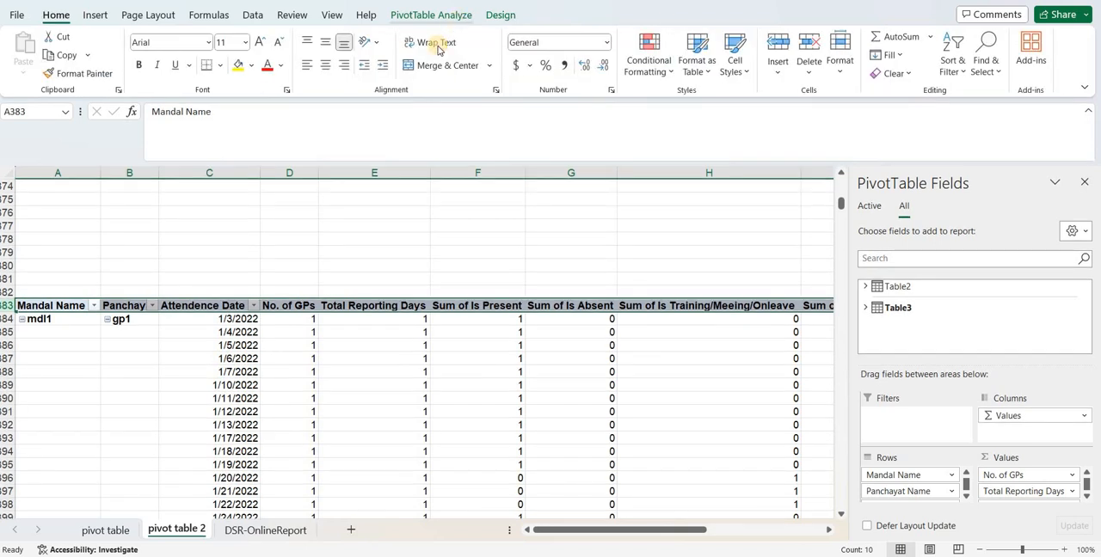
{"action": "left_click", "coordinate": [437, 43]}
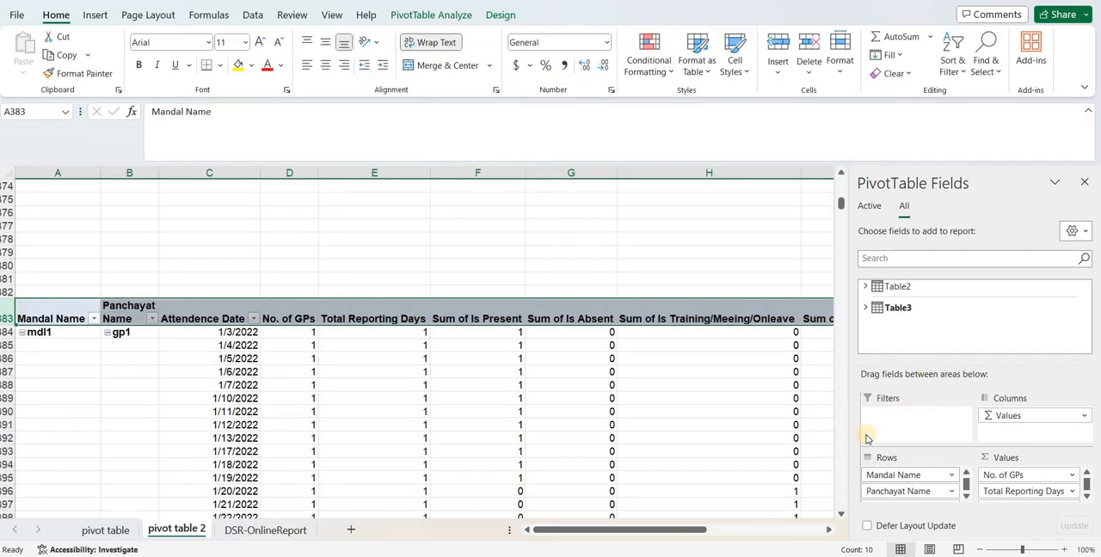
{"action": "left_click", "coordinate": [1084, 186]}
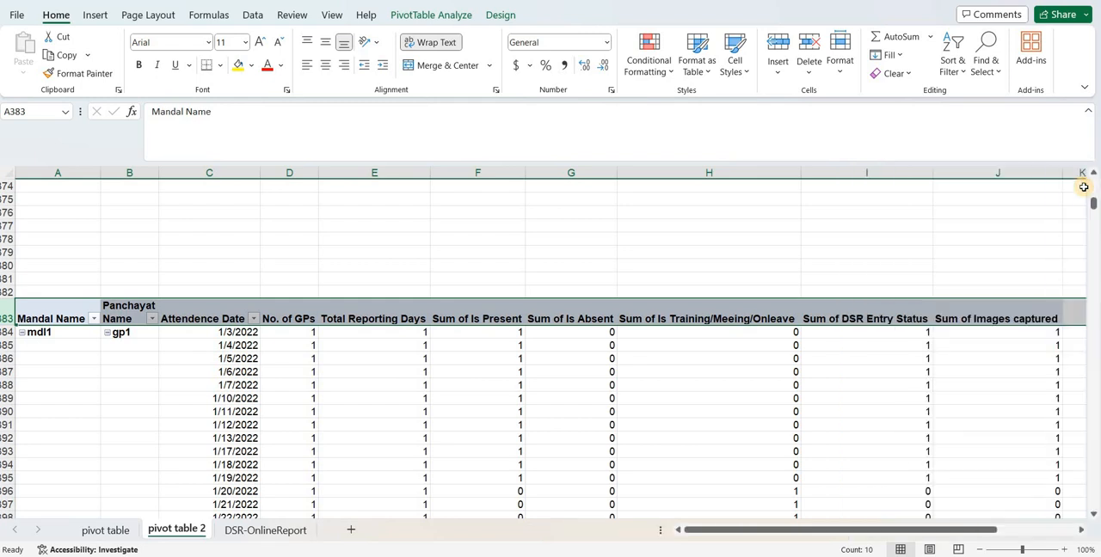
Review the tabular pivot table's daily records for each panchayat below header row 383
{"action": "left_click", "coordinate": [1094, 518]}
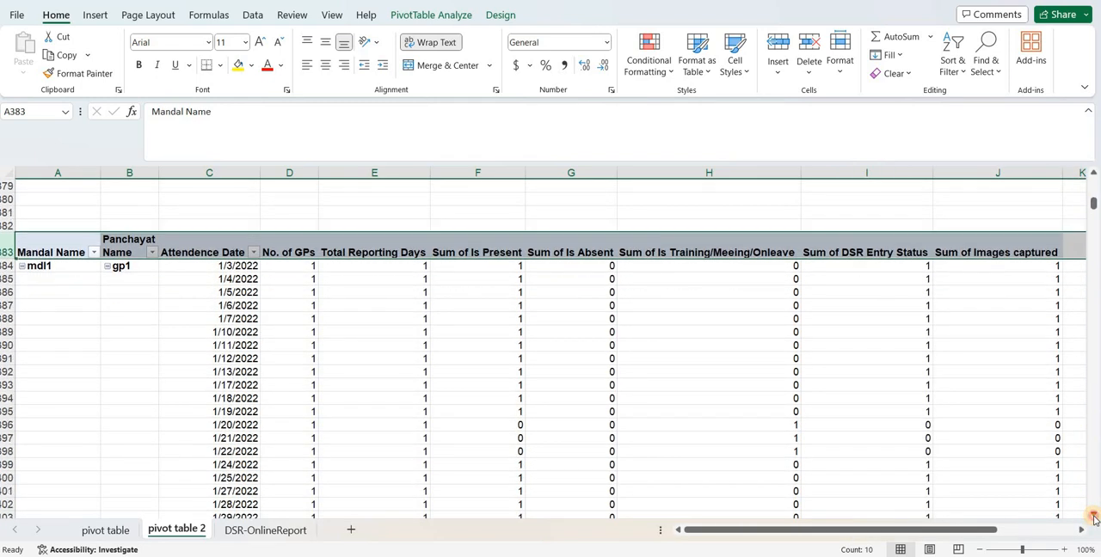
{"action": "left_click", "coordinate": [1094, 518]}
{"action": "left_click", "coordinate": [1094, 518]}
{"action": "left_click_drag", "start_coordinate": [1094, 518], "coordinate": [1094, 518]}
{"action": "left_click_drag", "start_coordinate": [1084, 484], "coordinate": [1086, 484]}
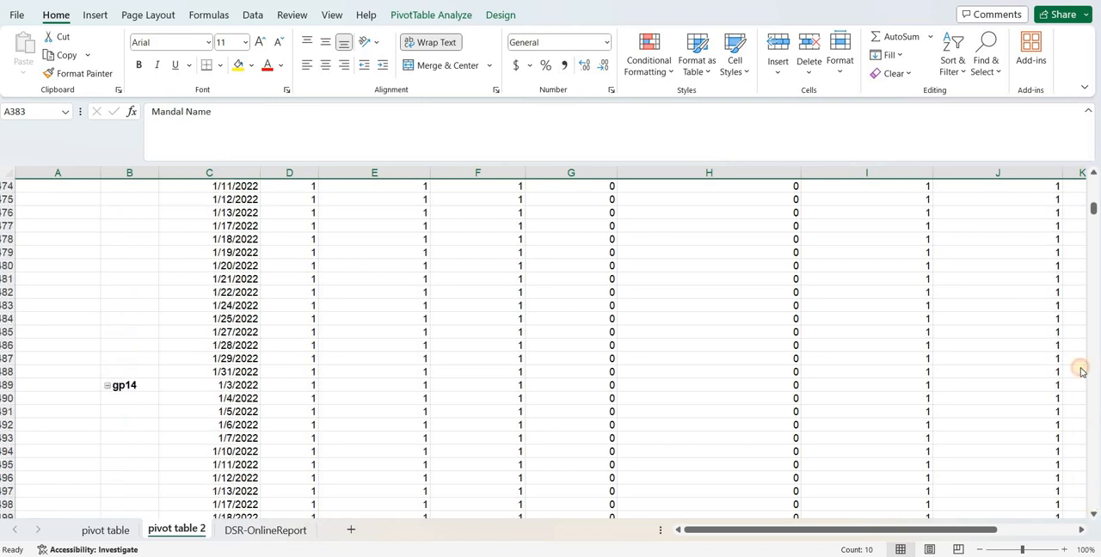
{"action": "scroll", "coordinate": [1081, 371], "scroll_direction": "down", "scroll_amount": 1}
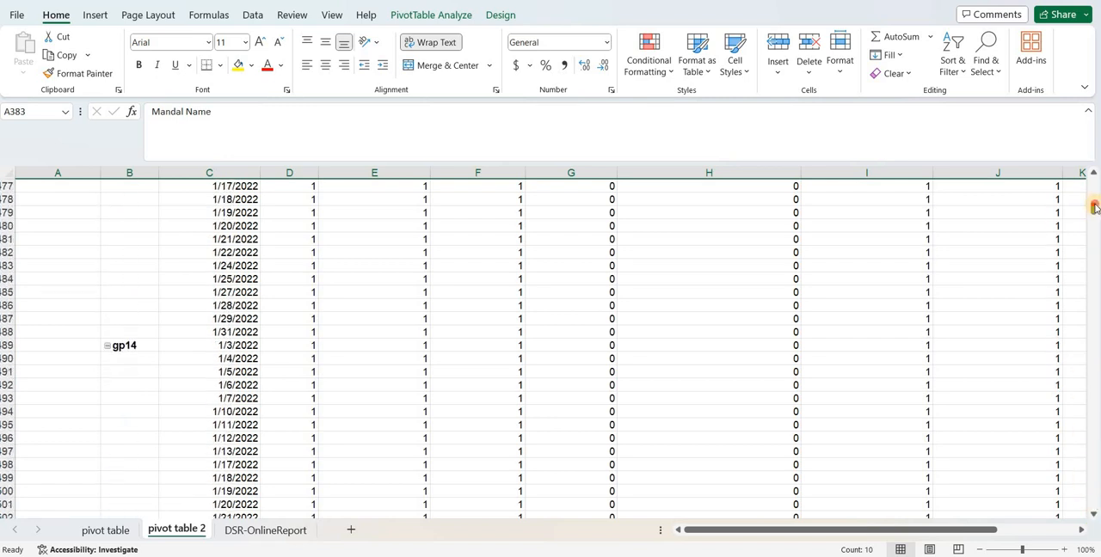
{"action": "left_click_drag", "start_coordinate": [1095, 208], "coordinate": [1097, 184]}
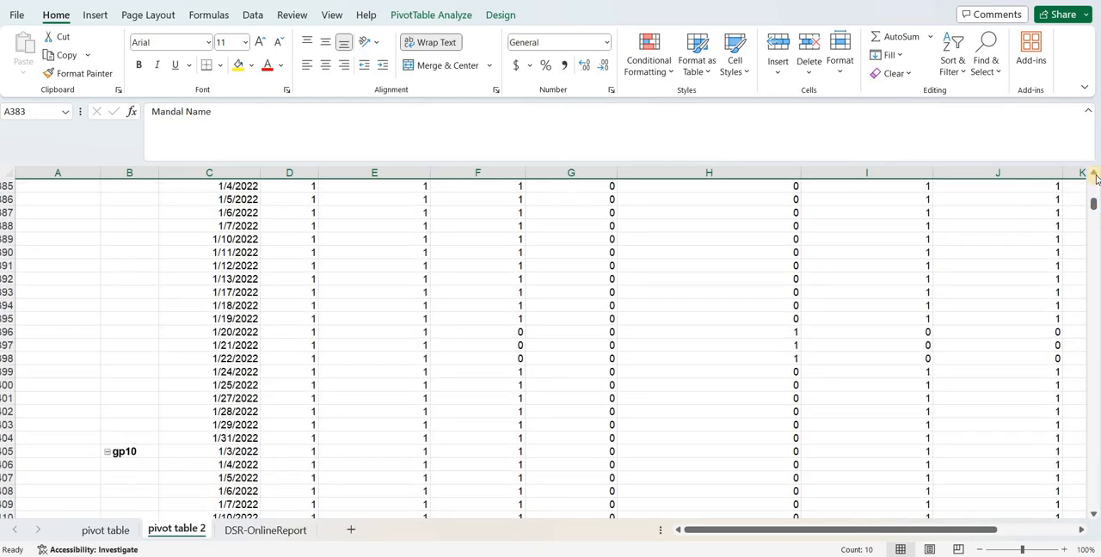
{"action": "left_click", "coordinate": [1095, 175]}
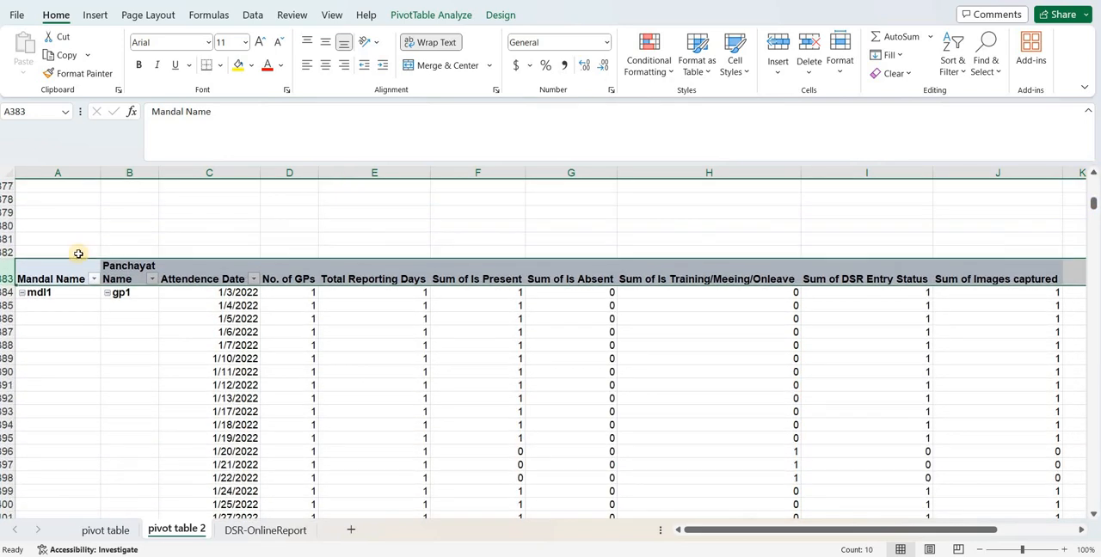
Collapse the entire Mandal Name field in the pivot table at A383, and expand and re-collapse the mdl14 group to check its details
{"action": "left_click", "coordinate": [54, 282]}
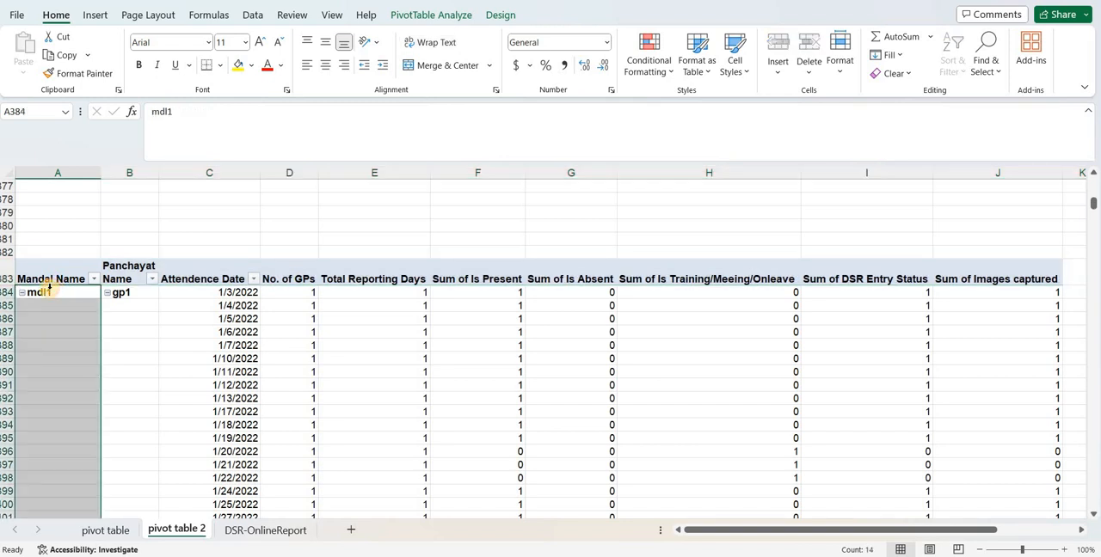
{"action": "left_click", "coordinate": [41, 286]}
{"action": "left_click", "coordinate": [43, 293]}
{"action": "right_click", "coordinate": [43, 293]}
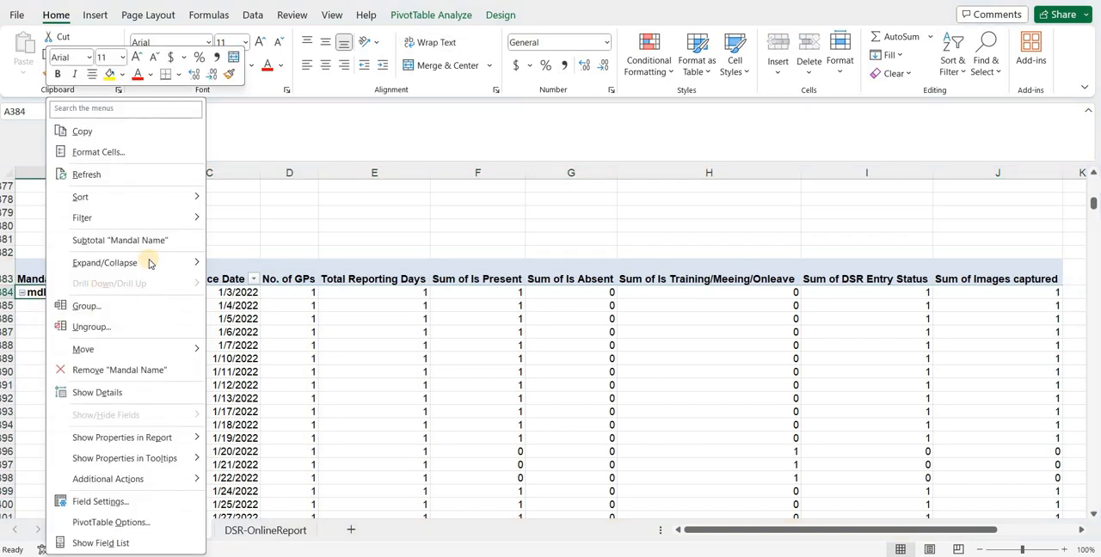
{"action": "mouse_move", "coordinate": [165, 262]}
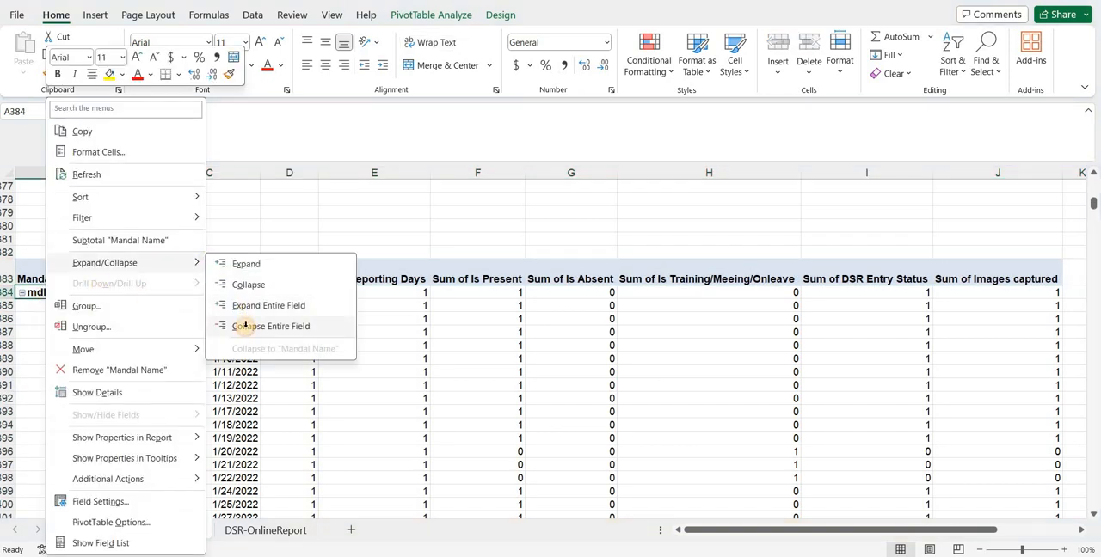
{"action": "left_click", "coordinate": [246, 327]}
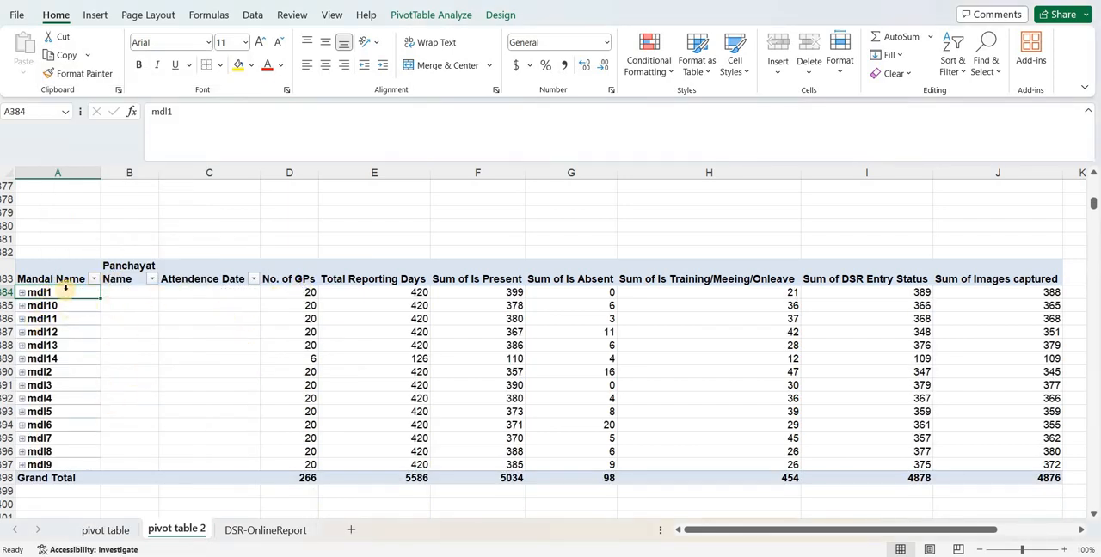
{"action": "left_click", "coordinate": [23, 359]}
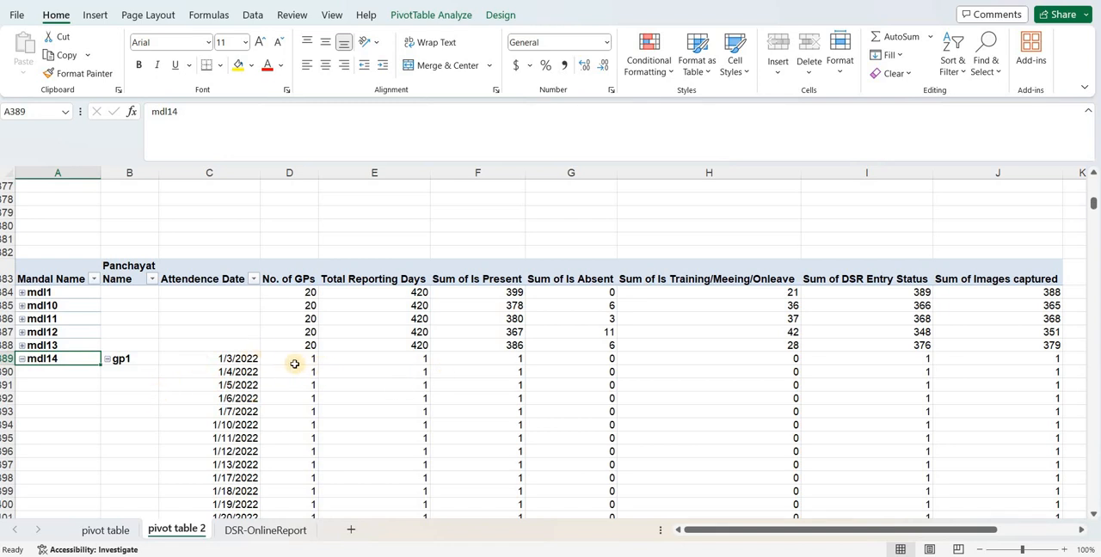
{"action": "left_click", "coordinate": [22, 359]}
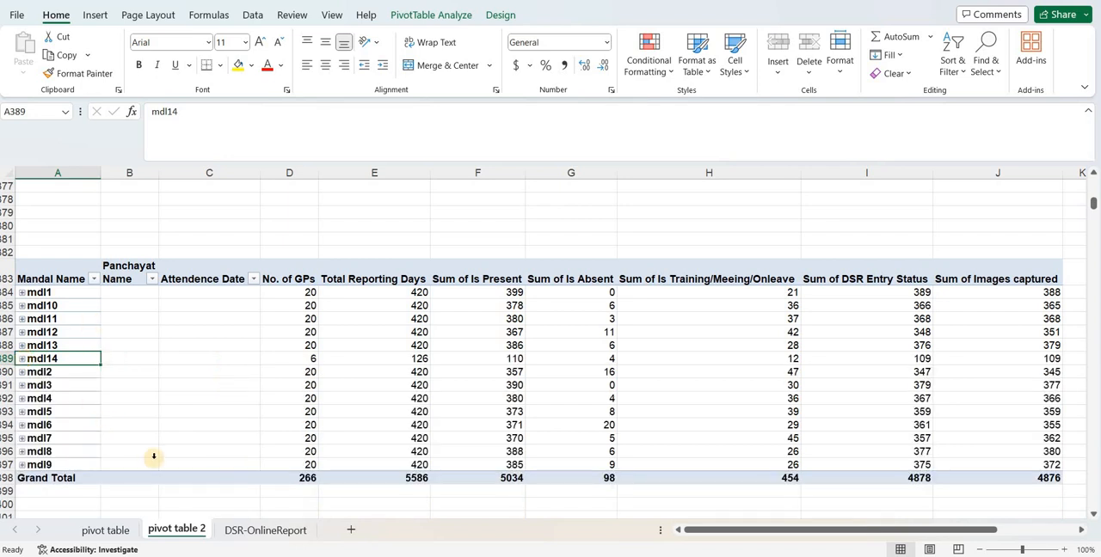
Add a column headed "before 9 am" in cell V1 of the DSR-OnlineReport sheet
{"action": "left_click", "coordinate": [266, 531]}
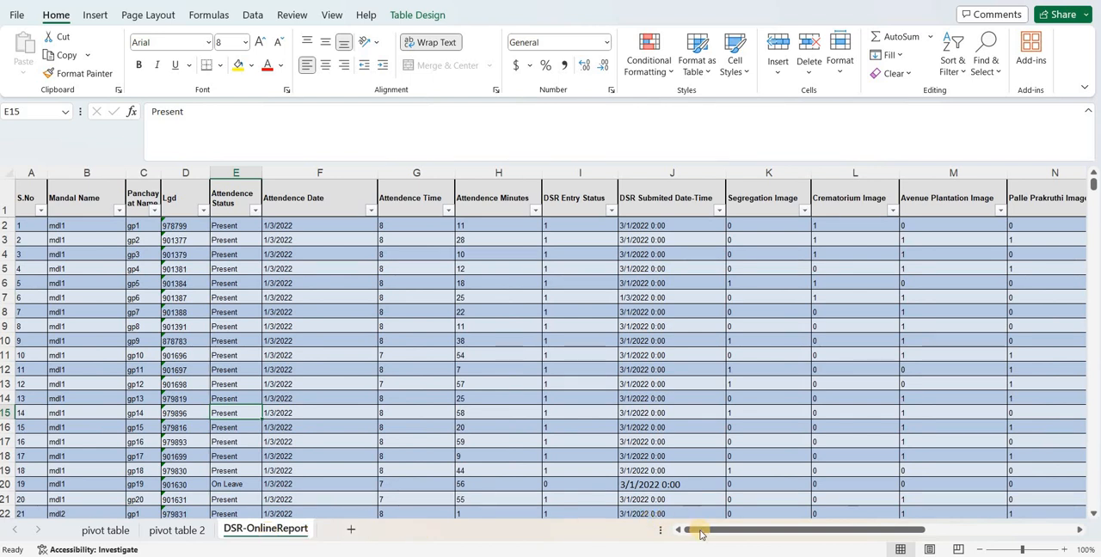
{"action": "left_click_drag", "start_coordinate": [701, 535], "coordinate": [1076, 299]}
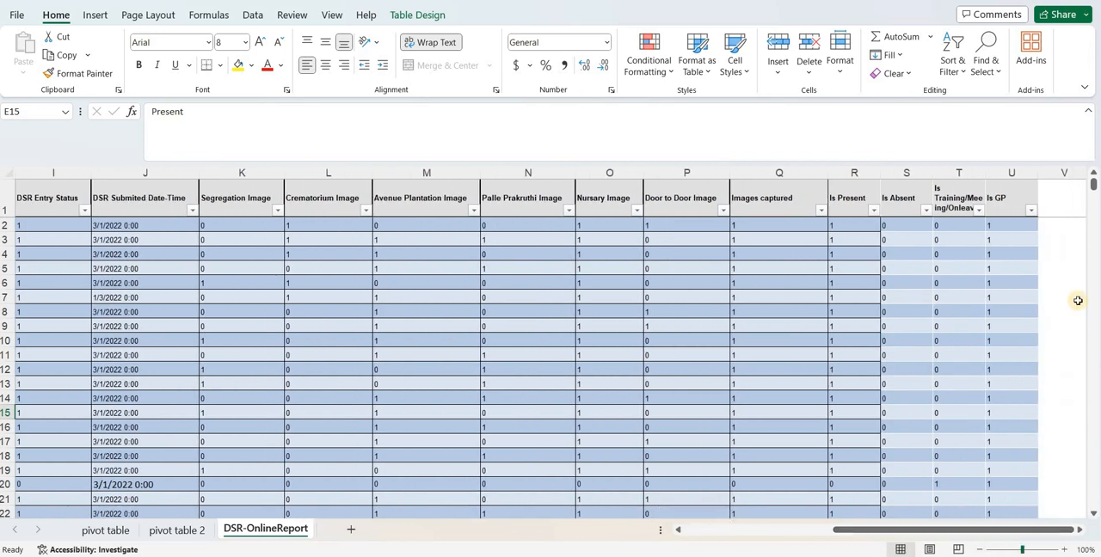
{"action": "left_click", "coordinate": [1049, 210]}
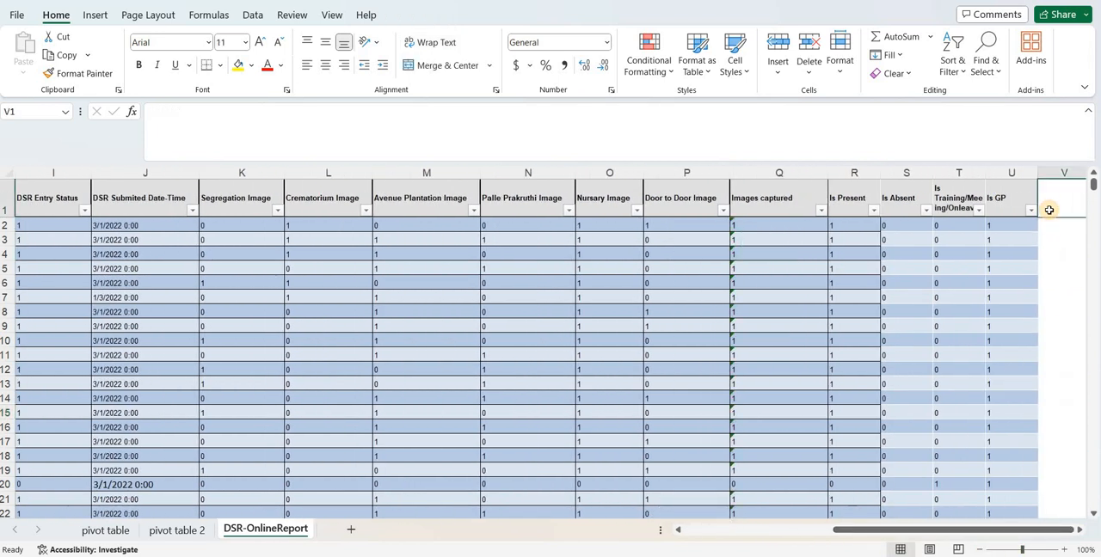
{"action": "type", "text": "be"}
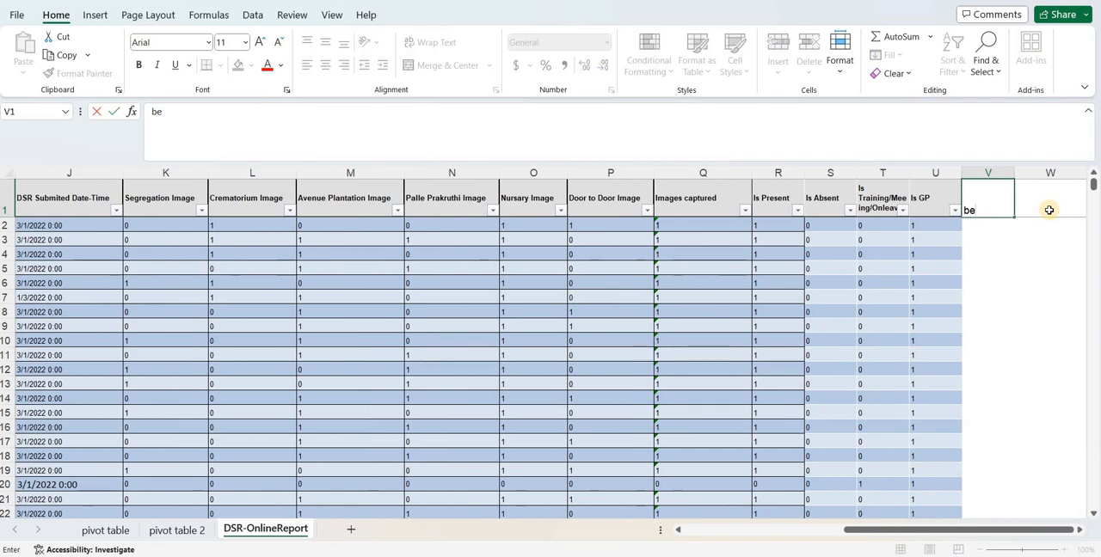
{"action": "type", "text": "fore 9 am"}
{"action": "key", "text": "Return"}
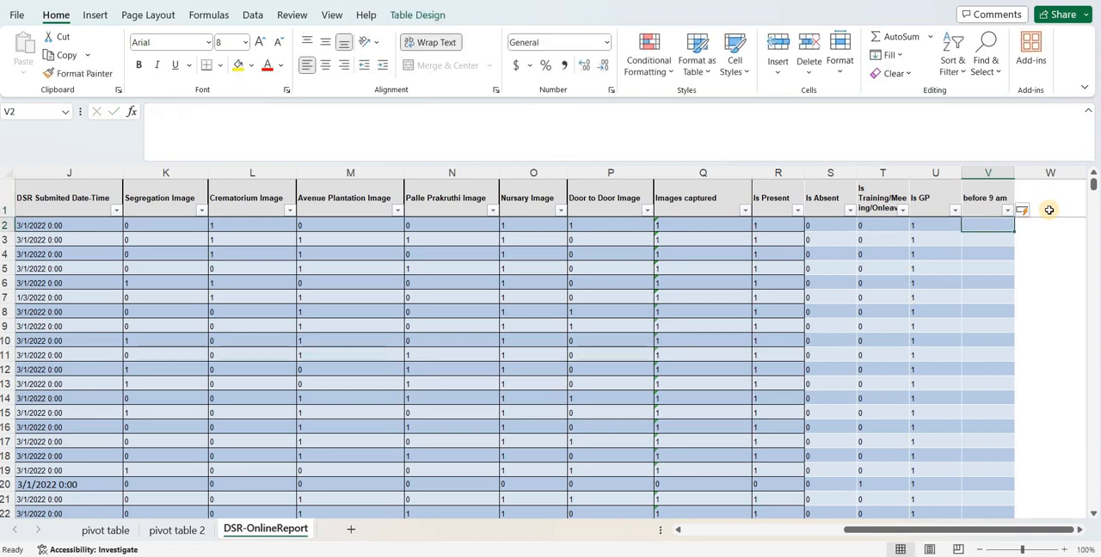
Enter the formula =IF([@[Attendence Time]]<=9,1,0) in cell V2 of the before 9 am column
{"action": "type", "text": "=if"}
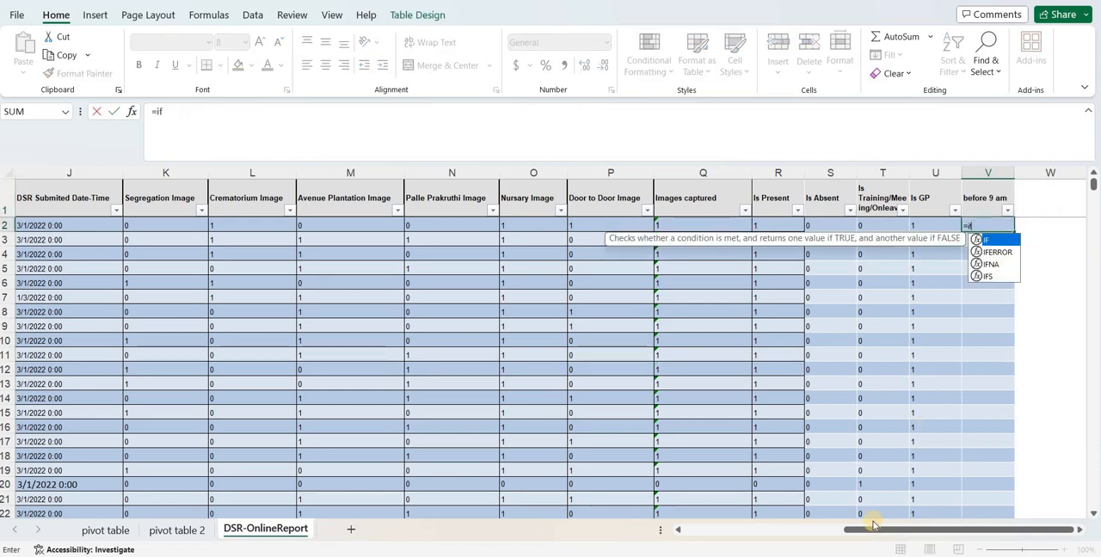
{"action": "left_click_drag", "start_coordinate": [870, 524], "coordinate": [562, 382]}
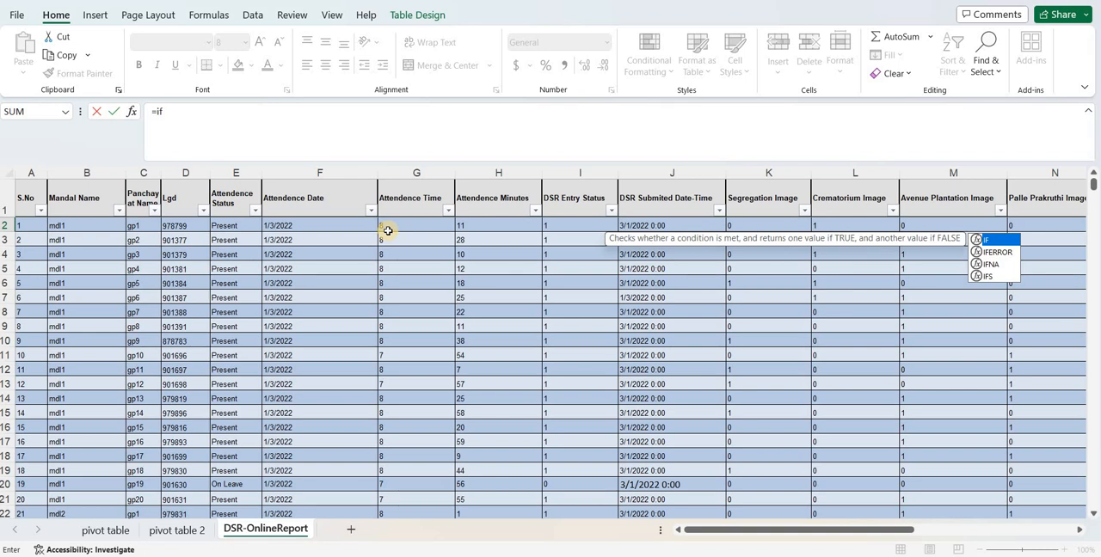
{"action": "type", "text": "("}
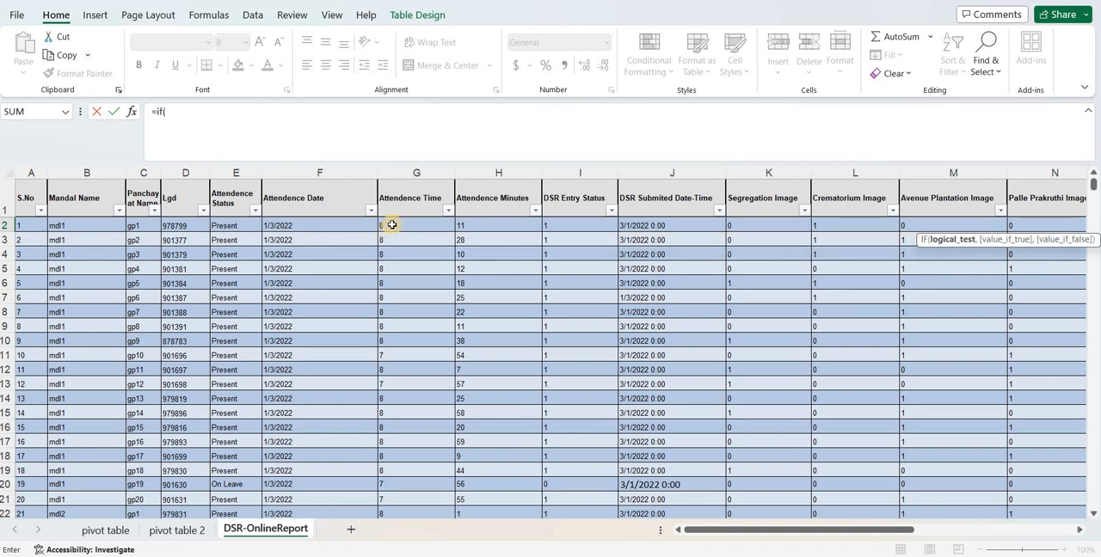
{"action": "left_click", "coordinate": [391, 224]}
{"action": "type", "text": "="}
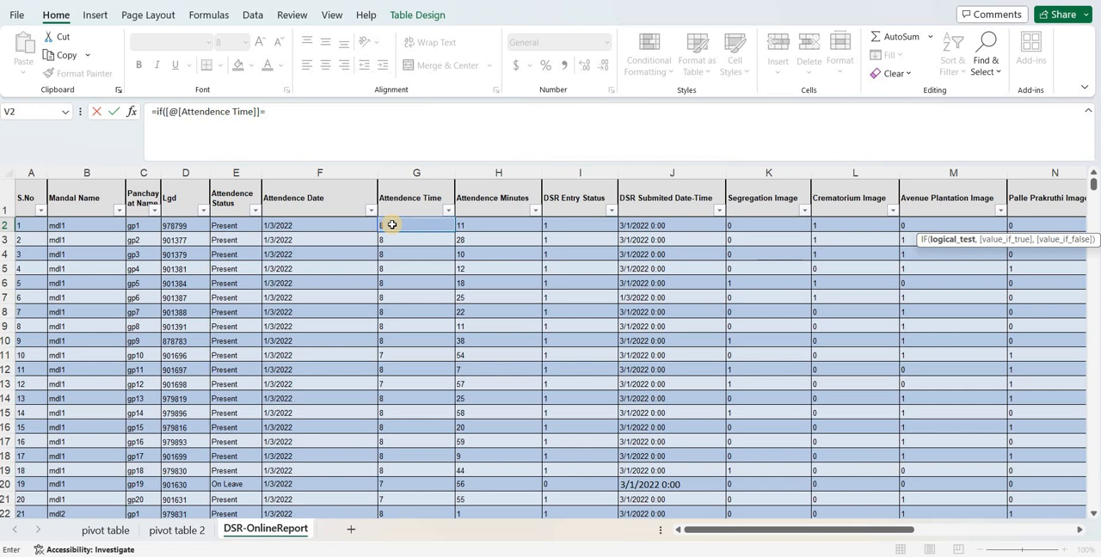
{"action": "key", "text": "BackSpace"}
{"action": "type", "text": "<"}
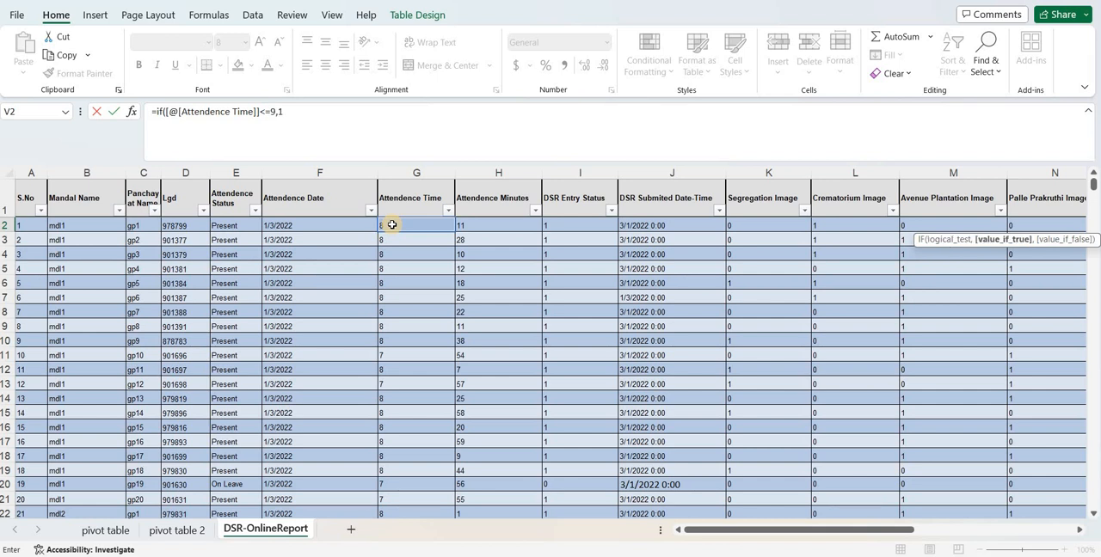
{"action": "type", "text": ",0)"}
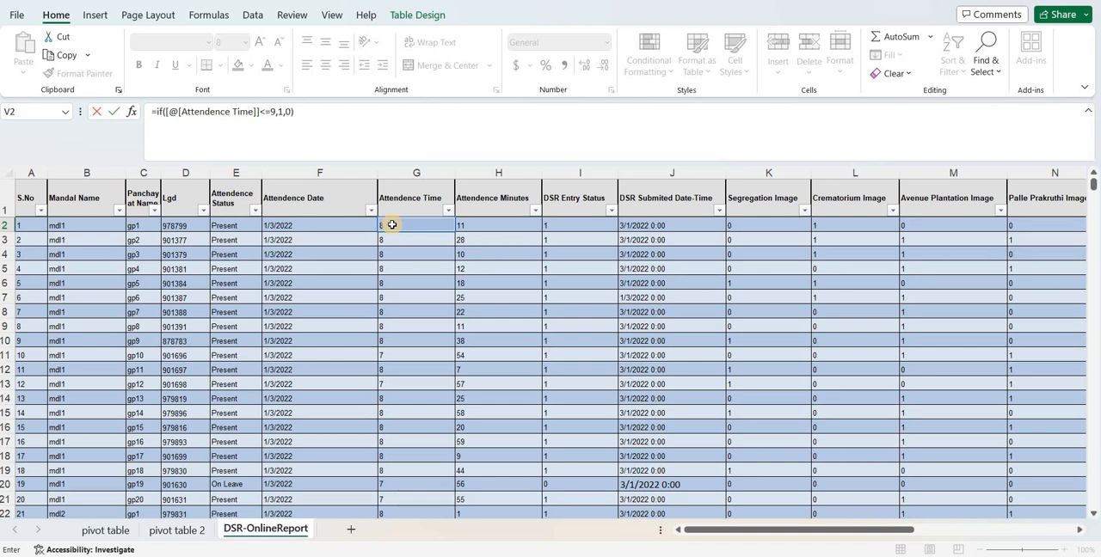
{"action": "key", "text": "Return"}
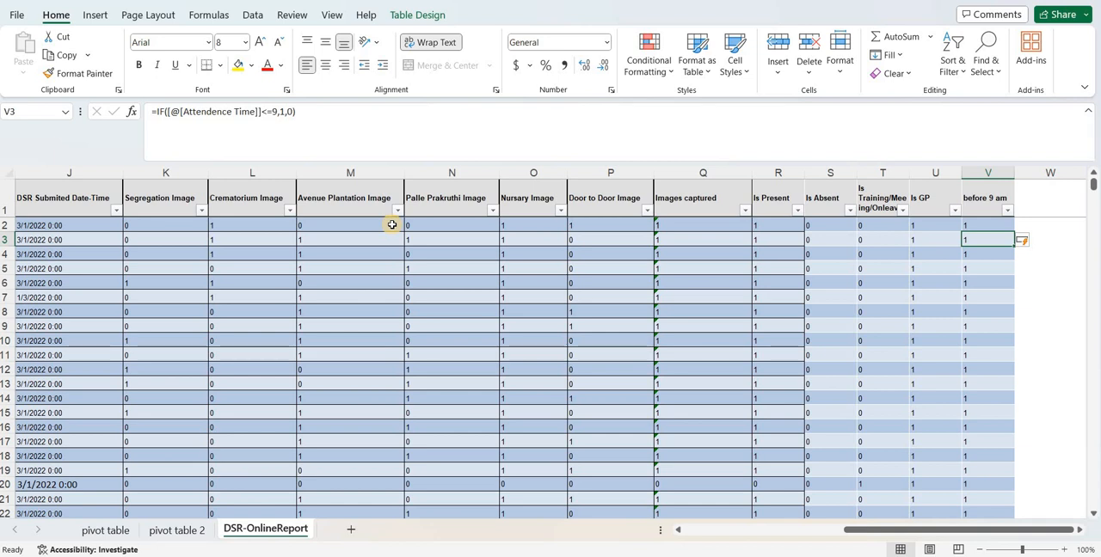
Filter the before 9 am column to show only the records with value 0
{"action": "left_click_drag", "start_coordinate": [391, 224], "coordinate": [748, 272]}
{"action": "left_click", "coordinate": [975, 252]}
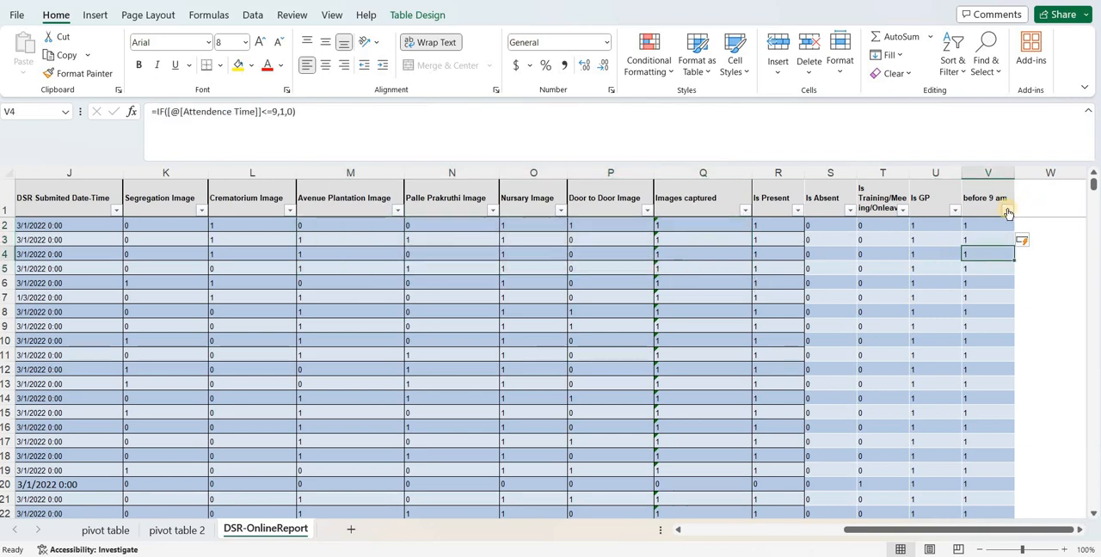
{"action": "left_click", "coordinate": [1007, 210]}
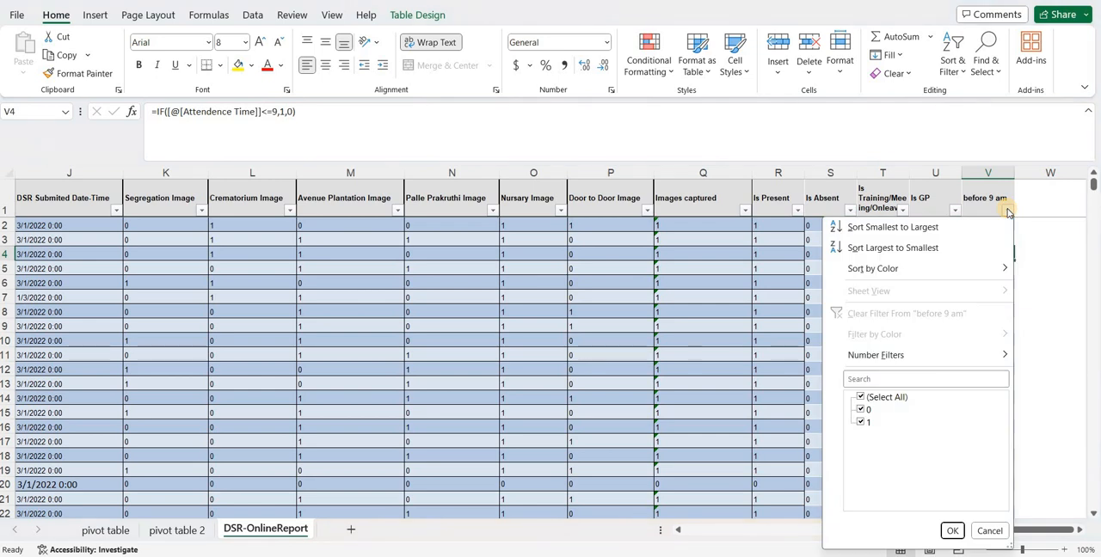
{"action": "left_click", "coordinate": [862, 401]}
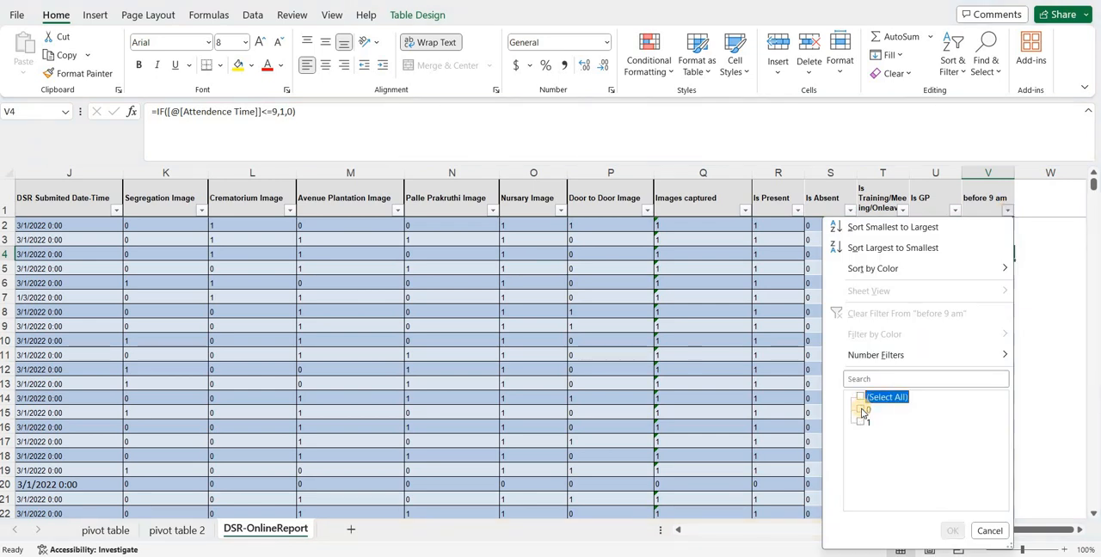
{"action": "left_click", "coordinate": [863, 413]}
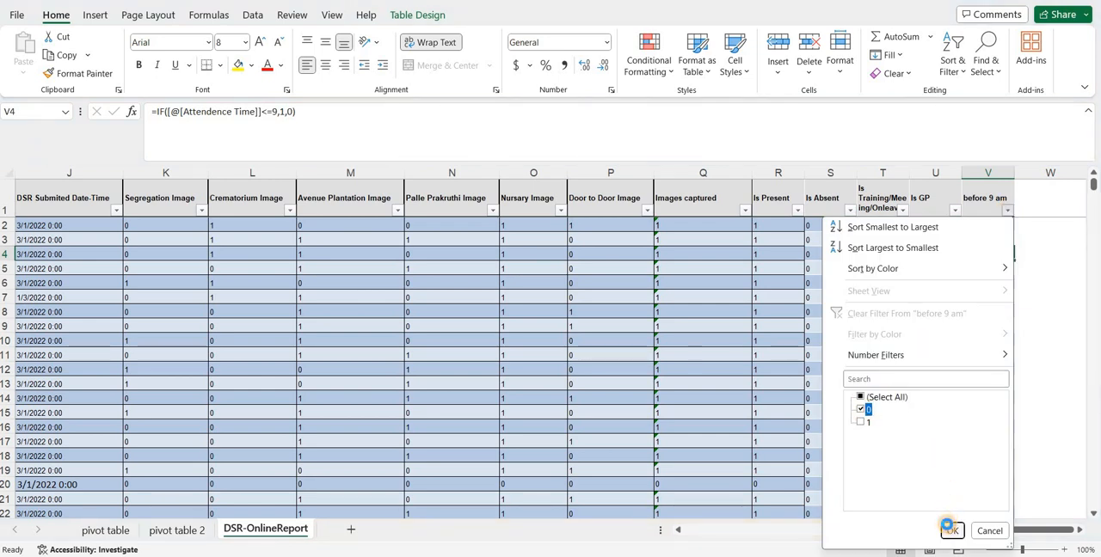
{"action": "left_click", "coordinate": [950, 530]}
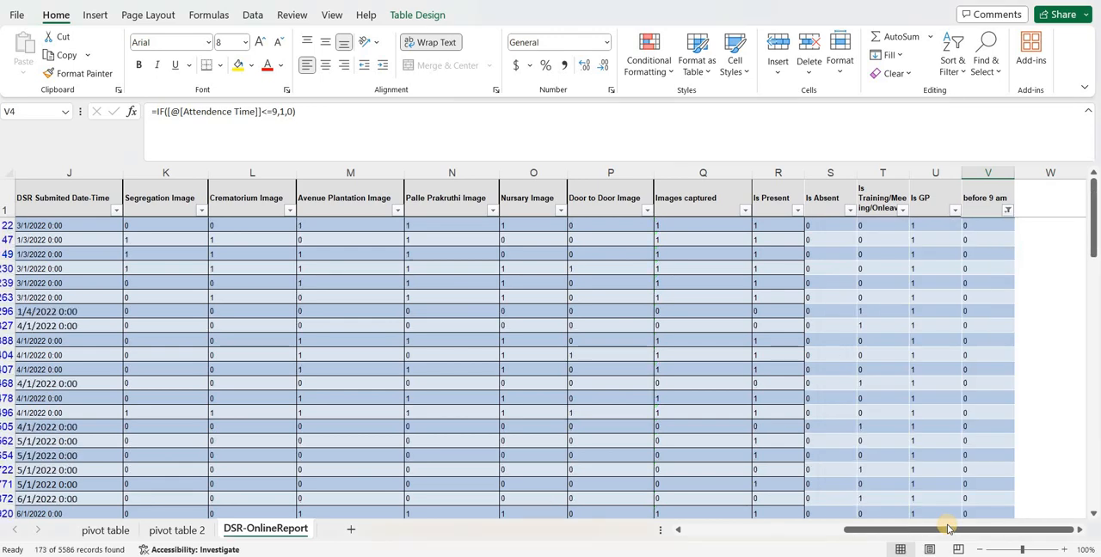
Check the Attendence Time of the filtered records against the before 9 am flag, and restore all values in that column's filter
{"action": "right_click", "coordinate": [103, 222]}
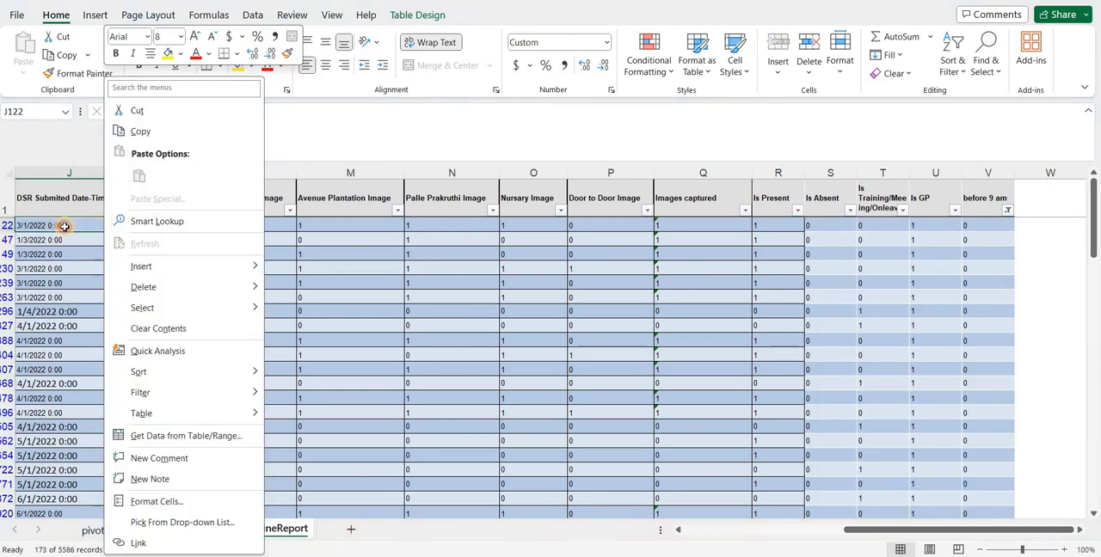
{"action": "left_click", "coordinate": [65, 226]}
{"action": "key", "text": "Left"}
{"action": "key", "text": "Left"}
{"action": "key", "text": "Left"}
{"action": "key", "text": "Left"}
{"action": "key", "text": "Left"}
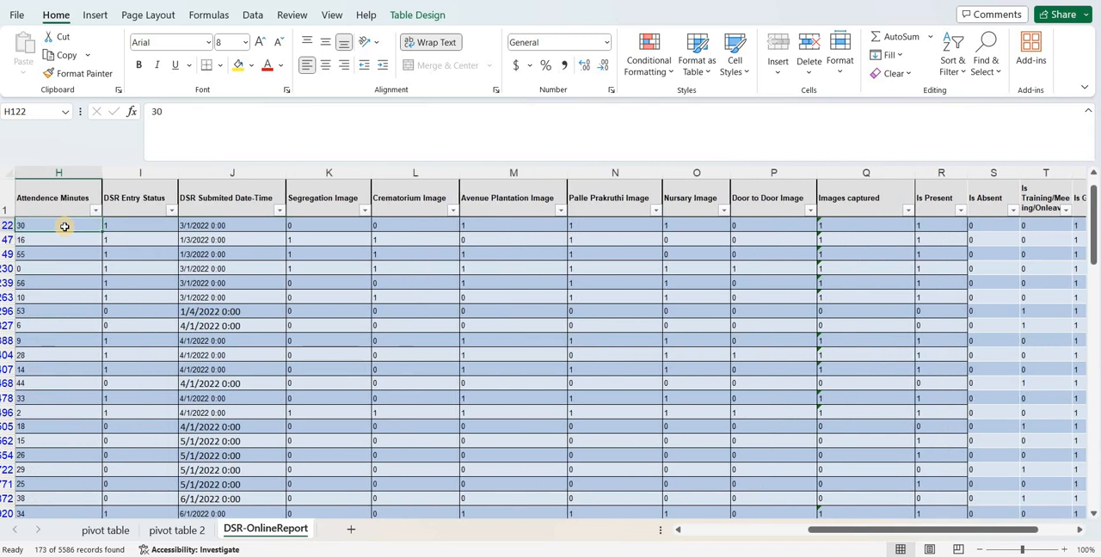
{"action": "key", "text": "Right"}
{"action": "key", "text": "Right"}
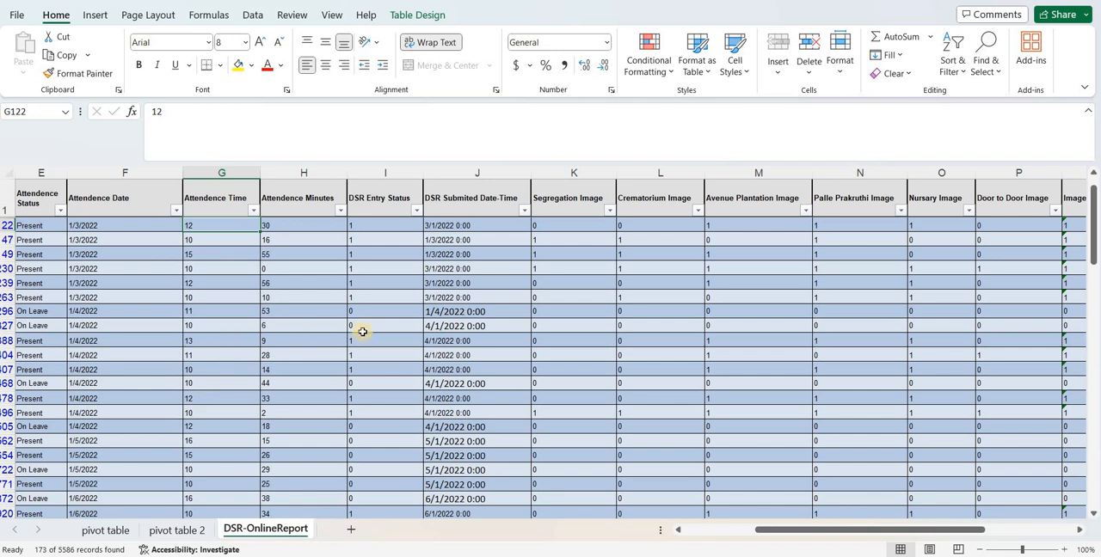
{"action": "key", "text": "Right"}
{"action": "key", "text": "Right"}
{"action": "key", "text": "Right"}
{"action": "key", "text": "Right"}
{"action": "key", "text": "Right"}
{"action": "key", "text": "Right"}
{"action": "key", "text": "Right"}
{"action": "key", "text": "Right"}
{"action": "key", "text": "Right"}
{"action": "key", "text": "Right"}
{"action": "key", "text": "Right"}
{"action": "key", "text": "Right"}
{"action": "key", "text": "Right"}
{"action": "key", "text": "Right"}
{"action": "key", "text": "Right"}
{"action": "key", "text": "Right"}
{"action": "key", "text": "Right"}
{"action": "key", "text": "Right"}
{"action": "key", "text": "Right"}
{"action": "key", "text": "Right"}
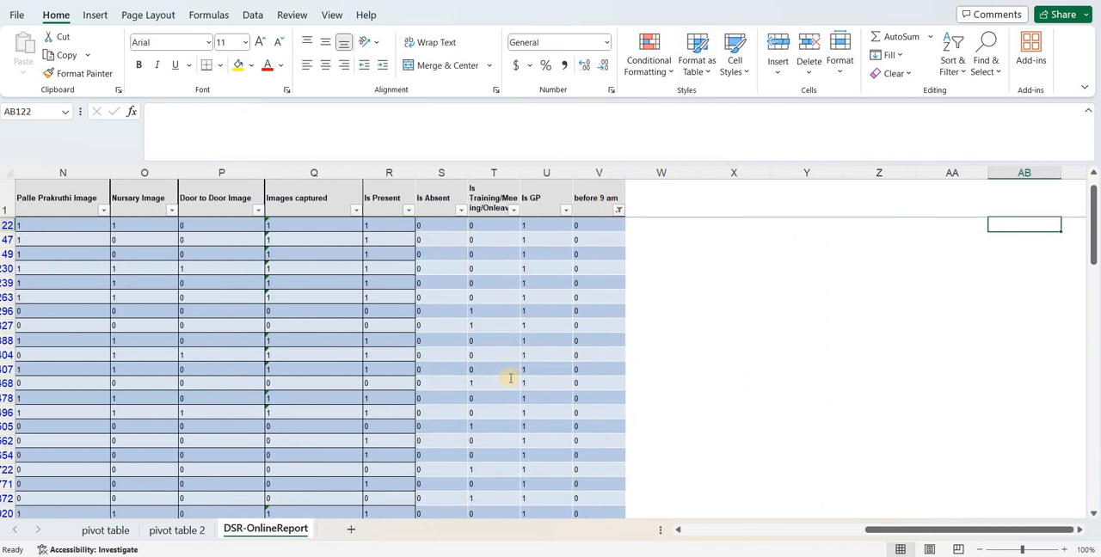
{"action": "left_click", "coordinate": [618, 209]}
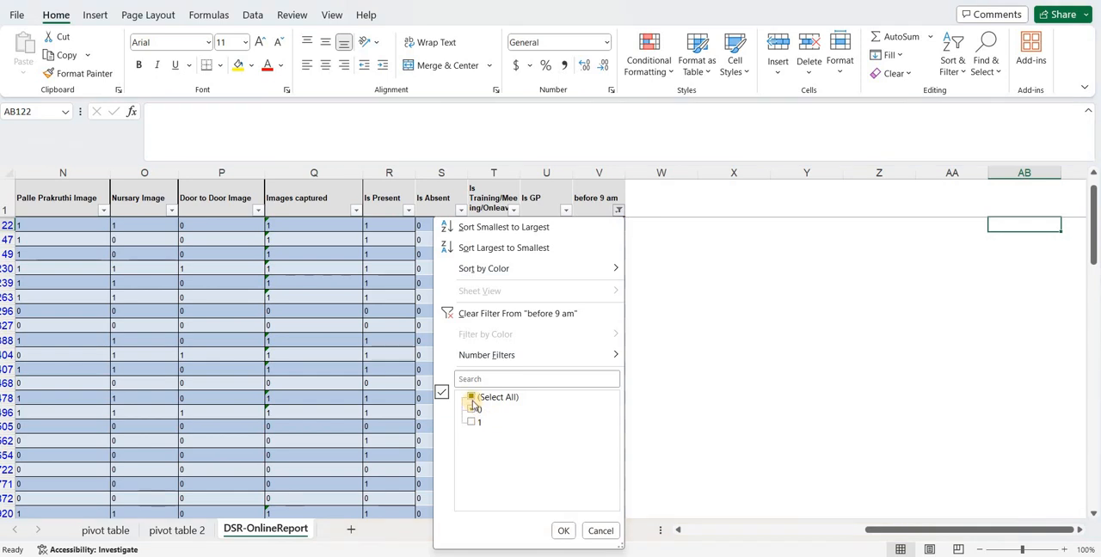
{"action": "left_click", "coordinate": [563, 531]}
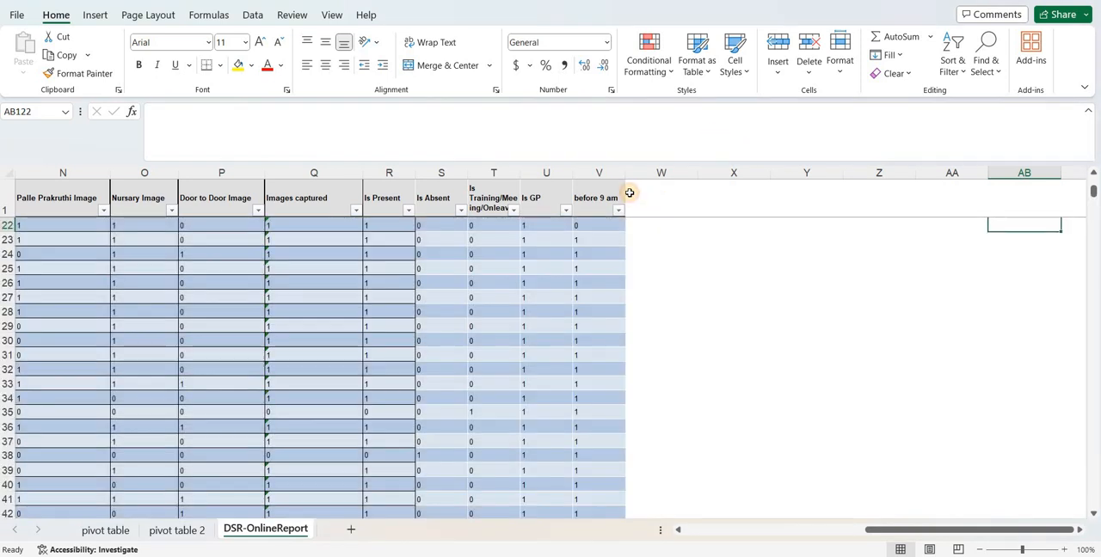
Add a column headed "after 9 am" in cell W1, next to the before 9 am column
{"action": "left_click", "coordinate": [630, 193]}
{"action": "type", "text": "after"}
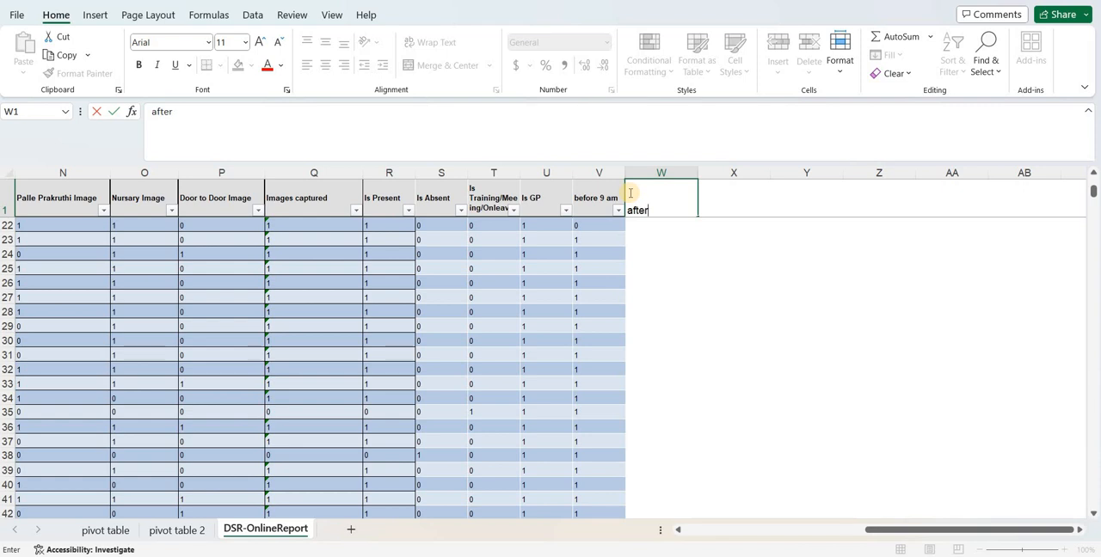
{"action": "type", "text": " 9 am"}
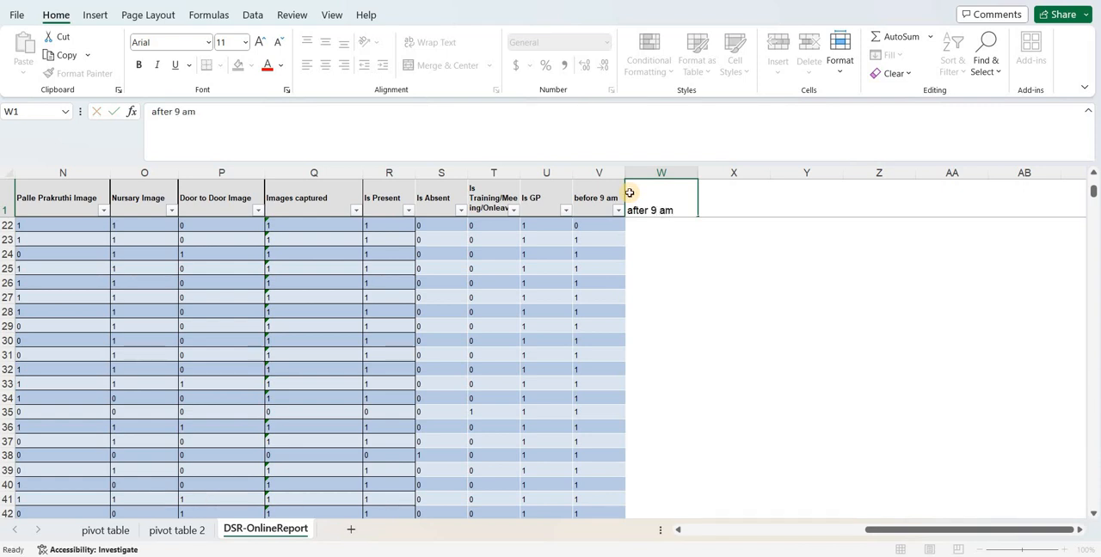
{"action": "key", "text": "Return"}
Copy the IF formula text from V2 into cell W2 of the after 9 am column
{"action": "key", "text": "Left"}
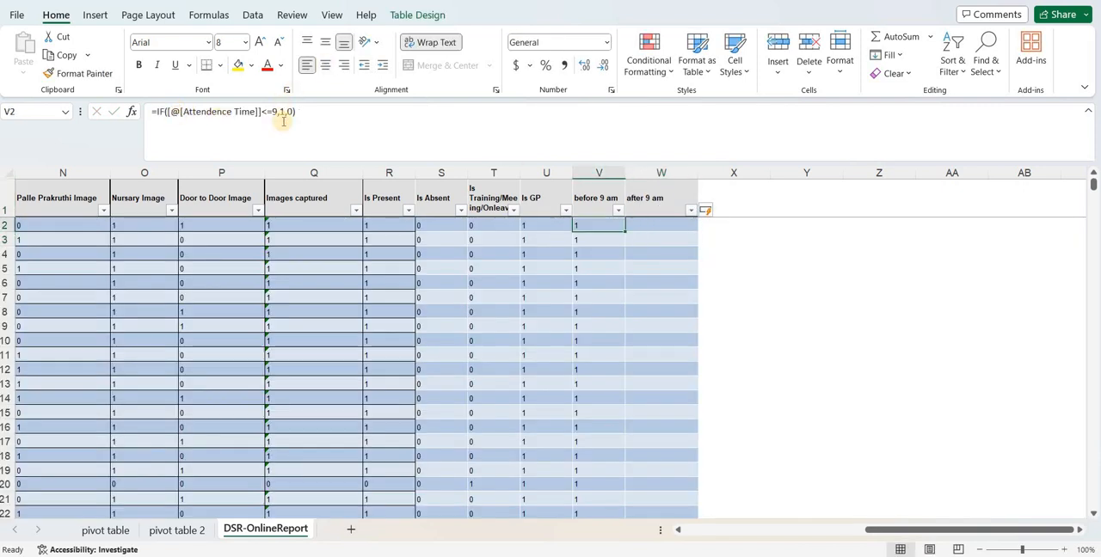
{"action": "left_click_drag", "start_coordinate": [303, 112], "coordinate": [143, 112]}
{"action": "key", "text": "ctrl+c"}
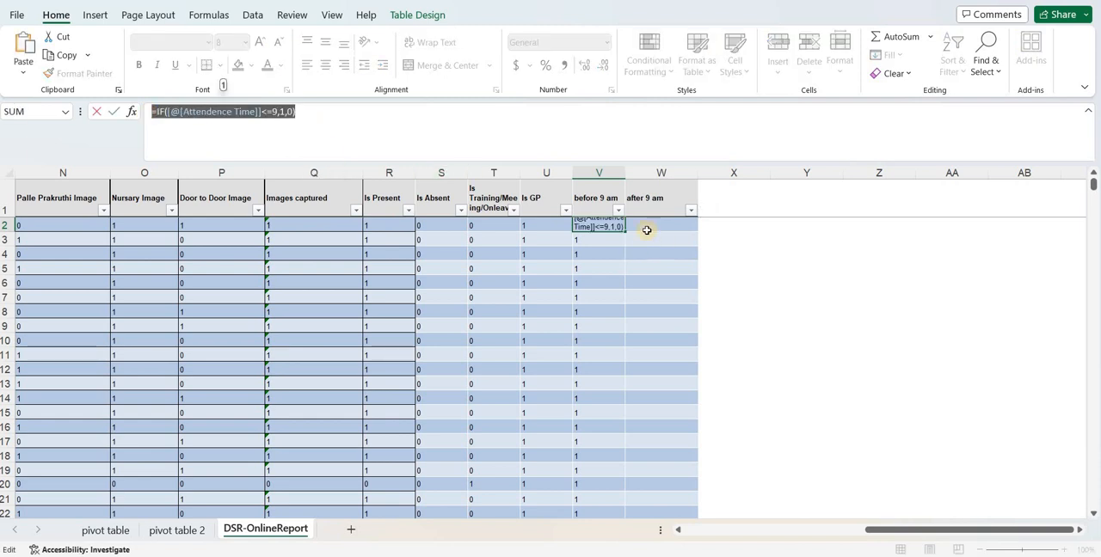
{"action": "left_click", "coordinate": [647, 230]}
{"action": "key", "text": "ctrl+v"}
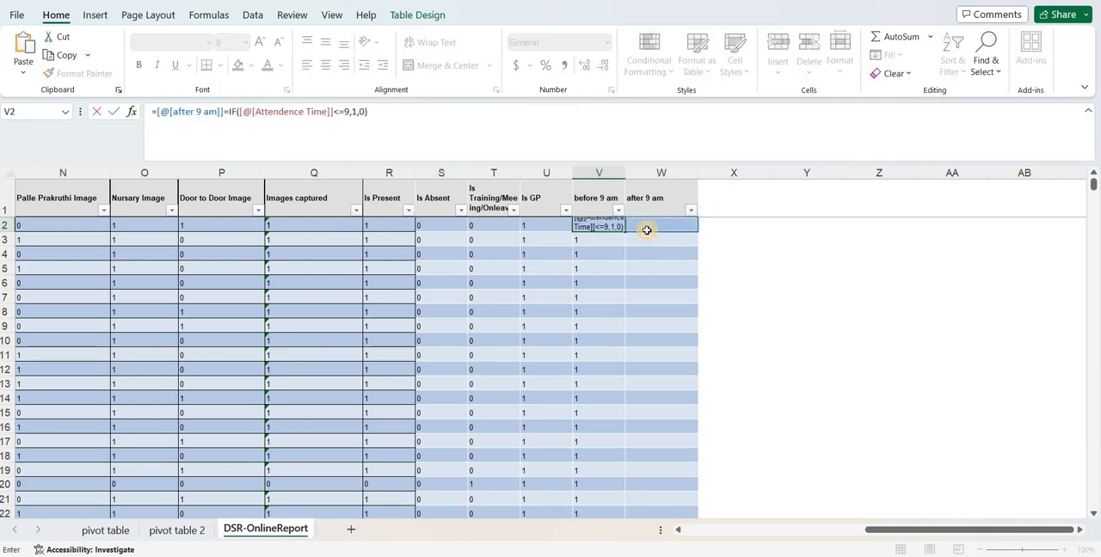
{"action": "key", "text": "Escape"}
{"action": "left_click", "coordinate": [642, 225]}
{"action": "key", "text": "ctrl+v"}
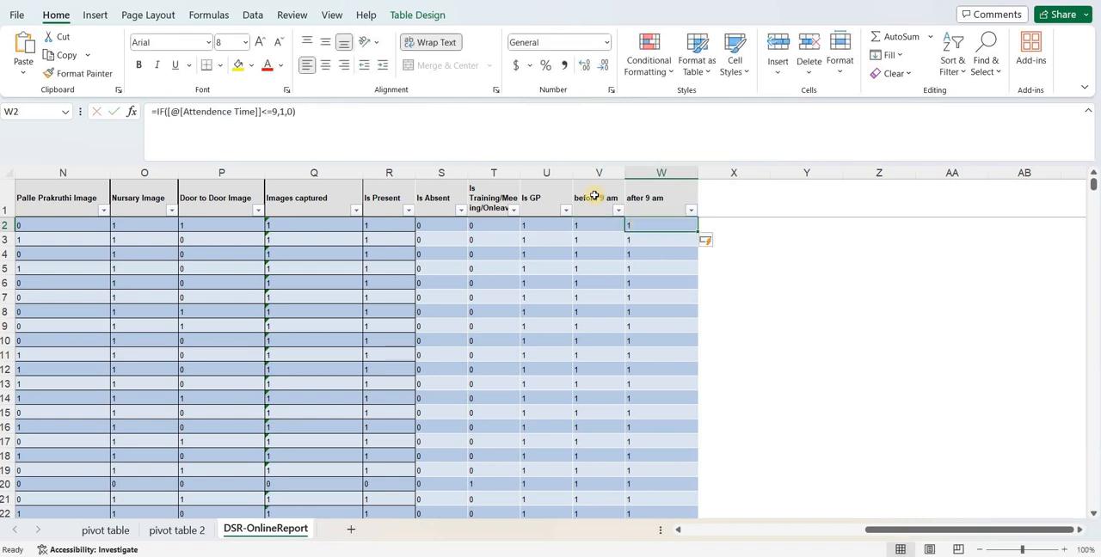
Change the after 9 am formula in W2 to =IF([@[Attendence Time]]>9,1,0) and apply it to the column
{"action": "left_click", "coordinate": [266, 111]}
{"action": "key", "text": "BackSpace"}
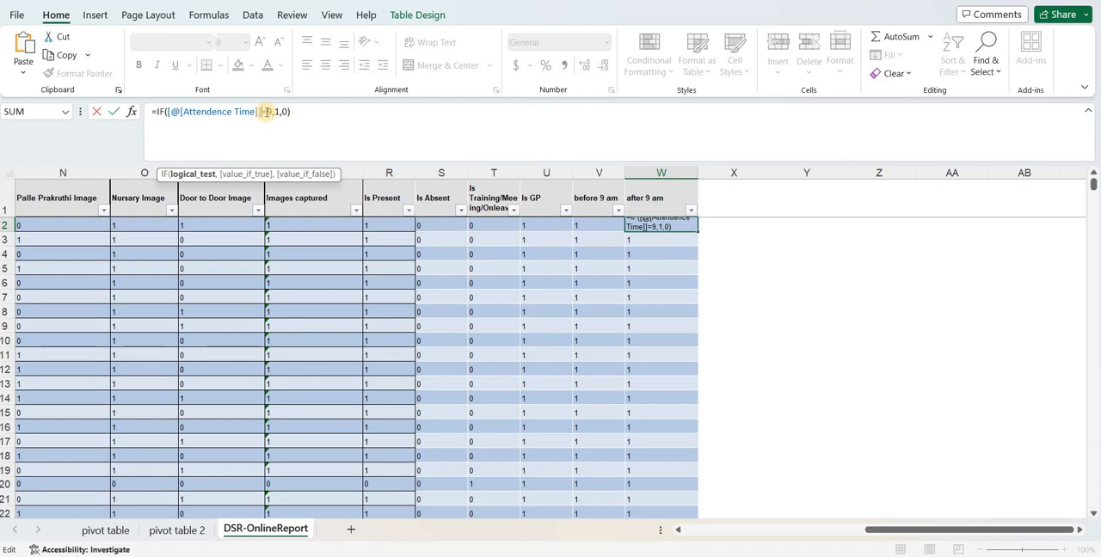
{"action": "type", "text": ">"}
{"action": "key", "text": "Delete"}
{"action": "key", "text": "Return"}
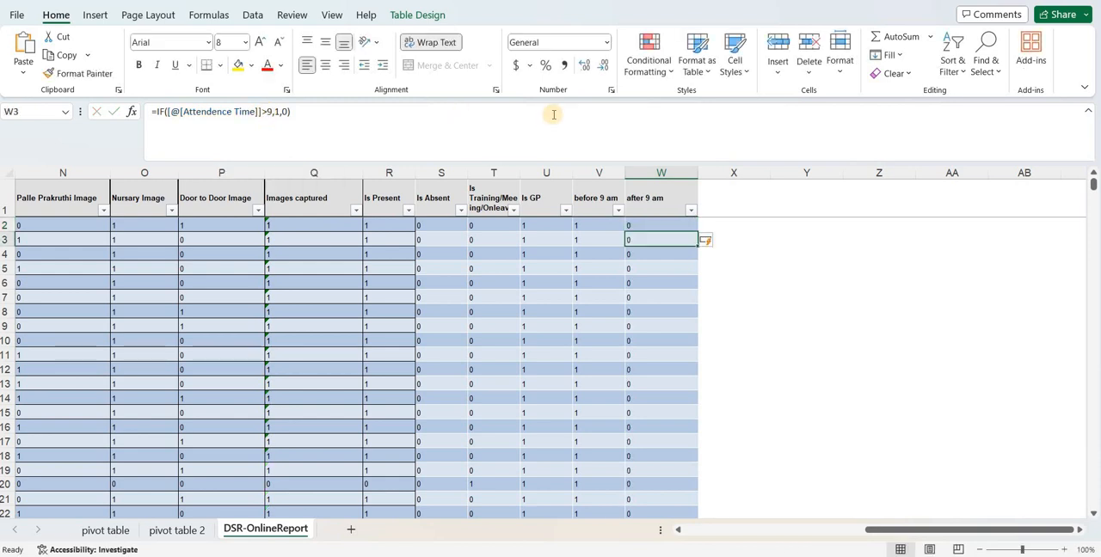
Filter the after 9 am column to value 1 and inspect the filtered records' other columns
{"action": "left_click", "coordinate": [690, 213]}
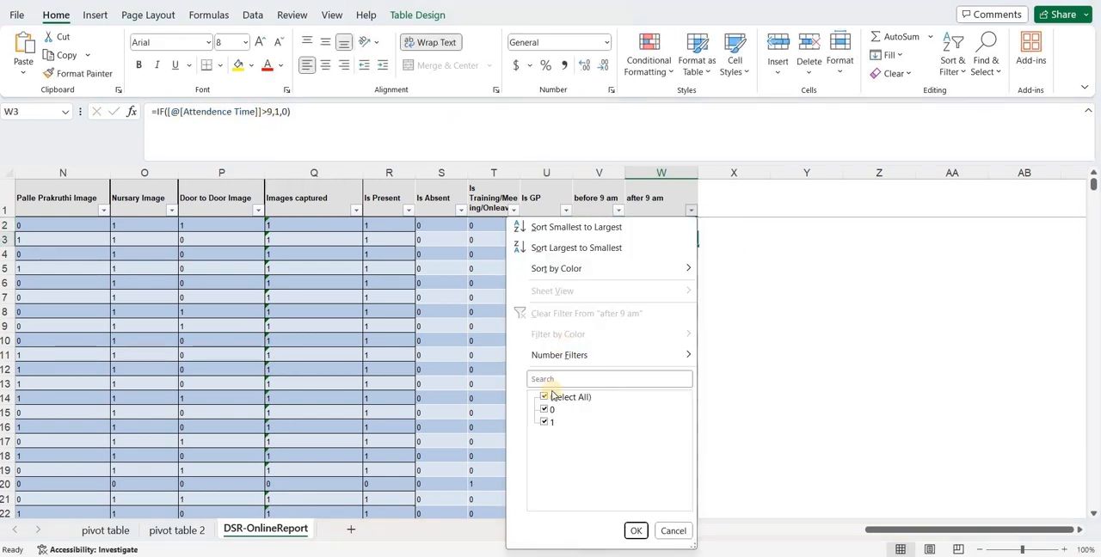
{"action": "left_click", "coordinate": [553, 396]}
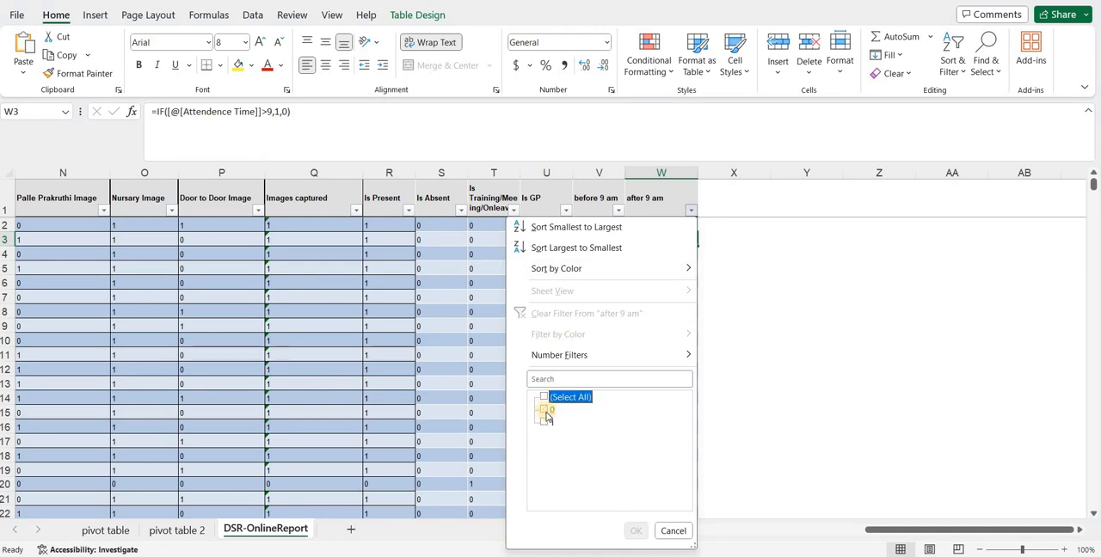
{"action": "left_click", "coordinate": [544, 422]}
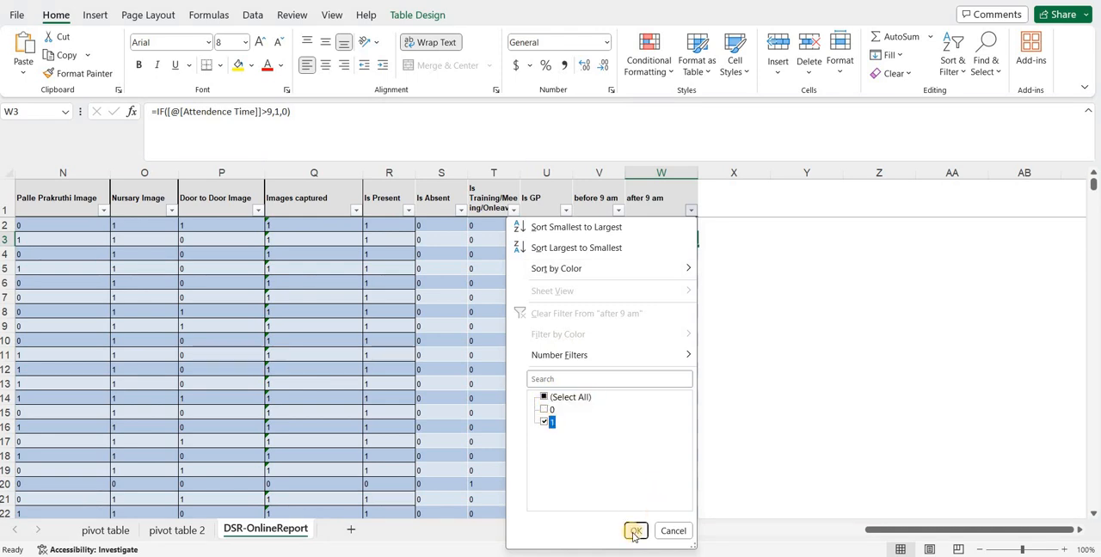
{"action": "left_click", "coordinate": [635, 532]}
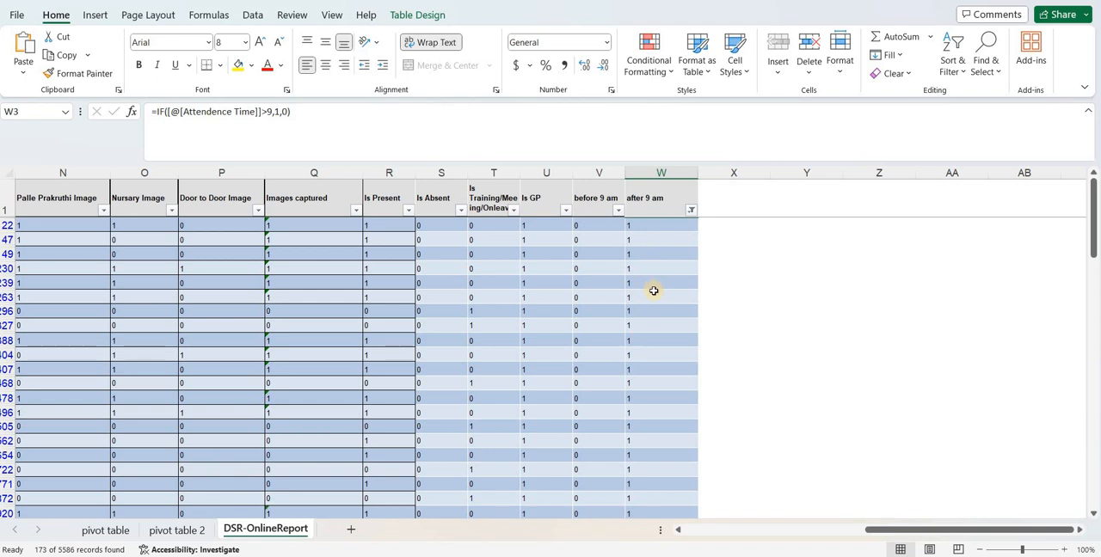
{"action": "left_click_drag", "start_coordinate": [876, 529], "coordinate": [850, 530]}
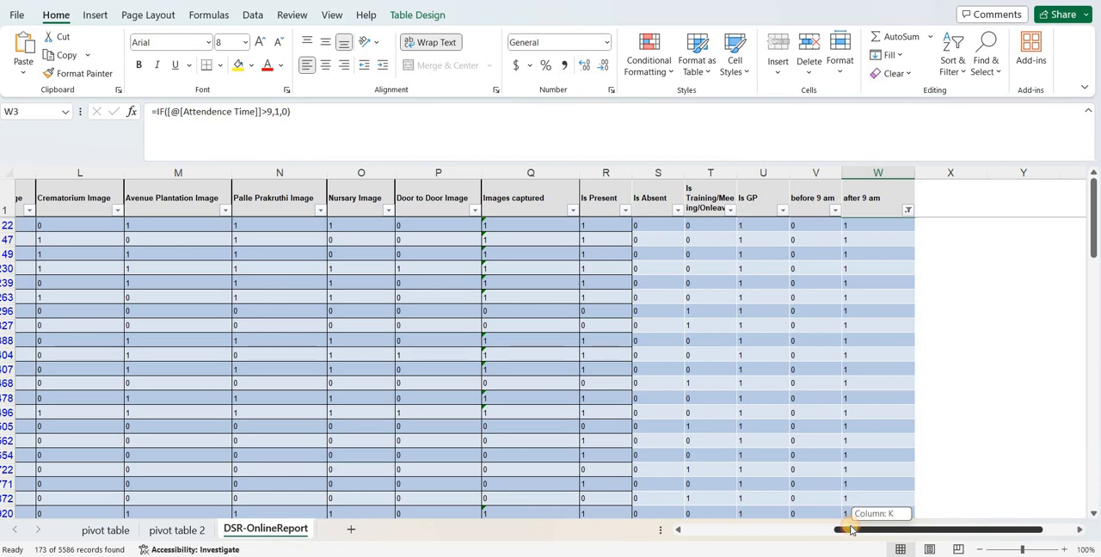
{"action": "left_click_drag", "start_coordinate": [850, 530], "coordinate": [840, 529]}
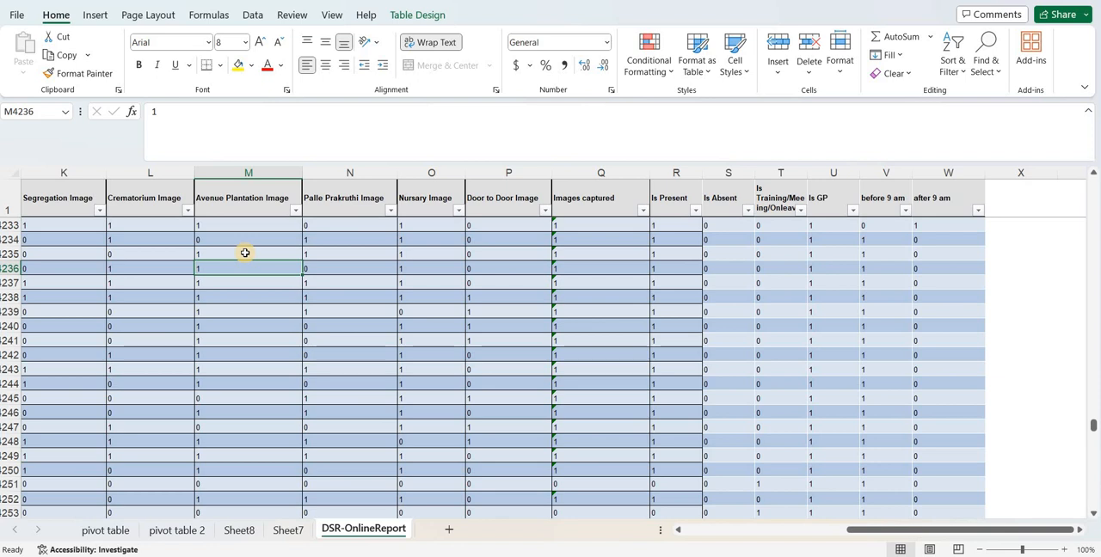
Insert a pivot table based on Table3 in a new worksheet
{"action": "left_click", "coordinate": [163, 280]}
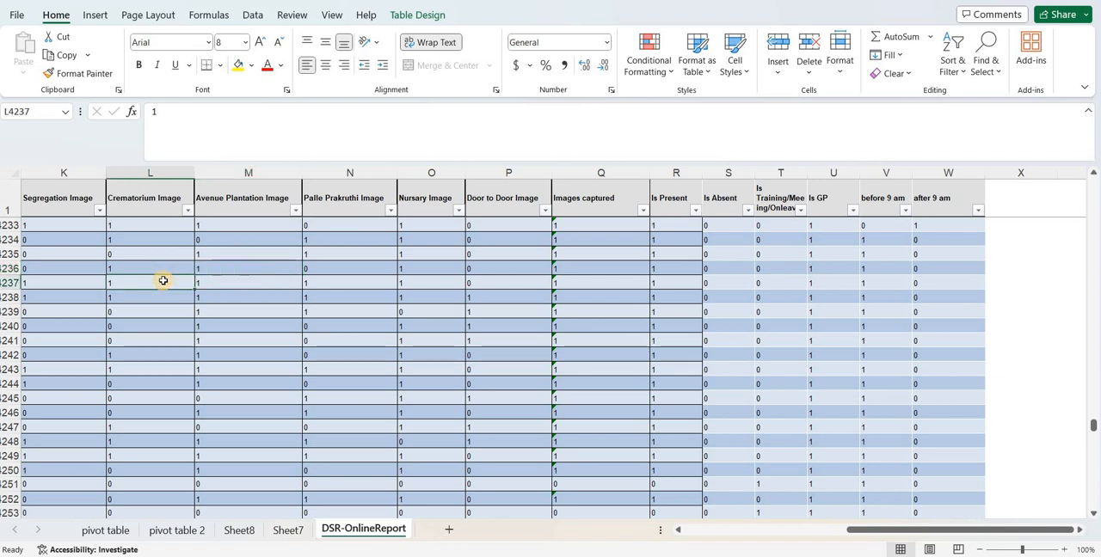
{"action": "left_click", "coordinate": [94, 15]}
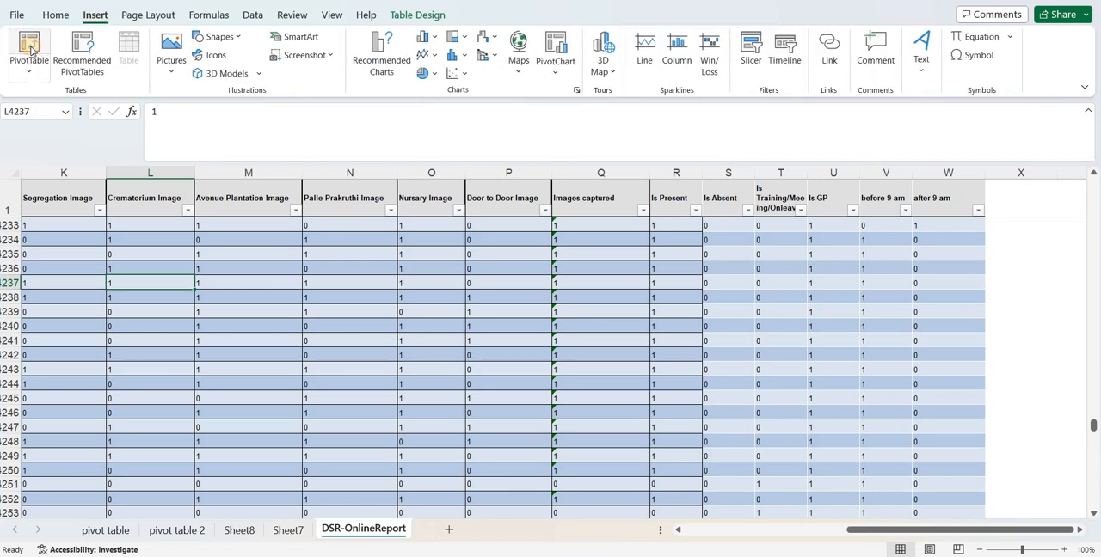
{"action": "left_click", "coordinate": [29, 49]}
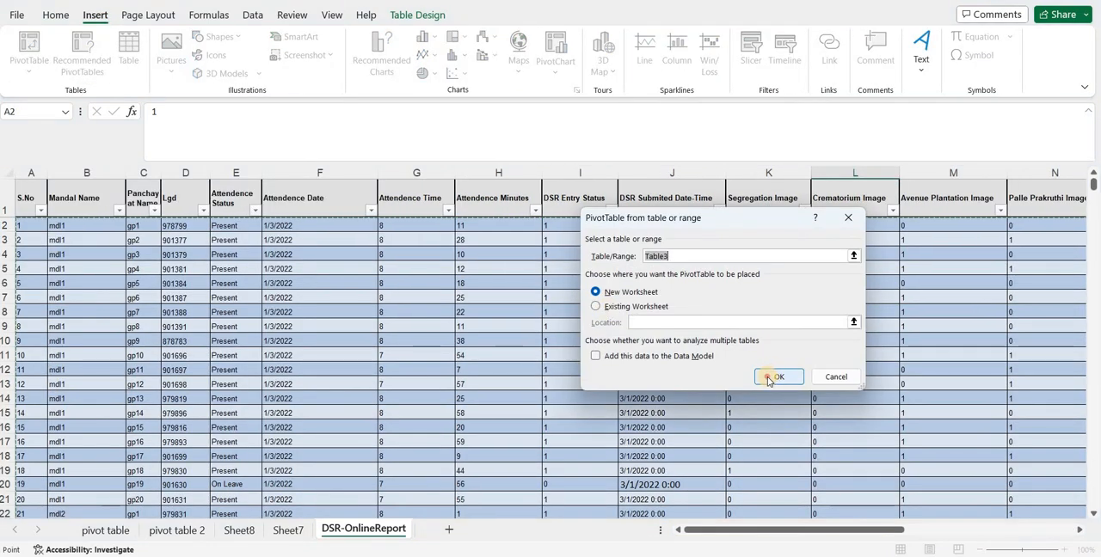
{"action": "left_click", "coordinate": [768, 376]}
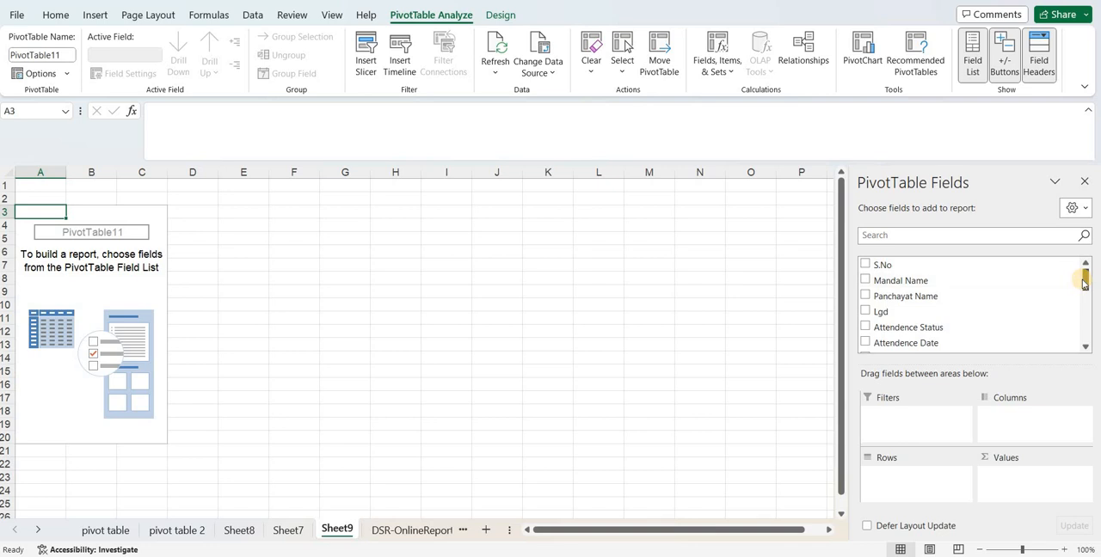
Refresh the new pivot table's data and check its field list for the before 9 am and after 9 am fields
{"action": "left_click_drag", "start_coordinate": [1085, 282], "coordinate": [1088, 337]}
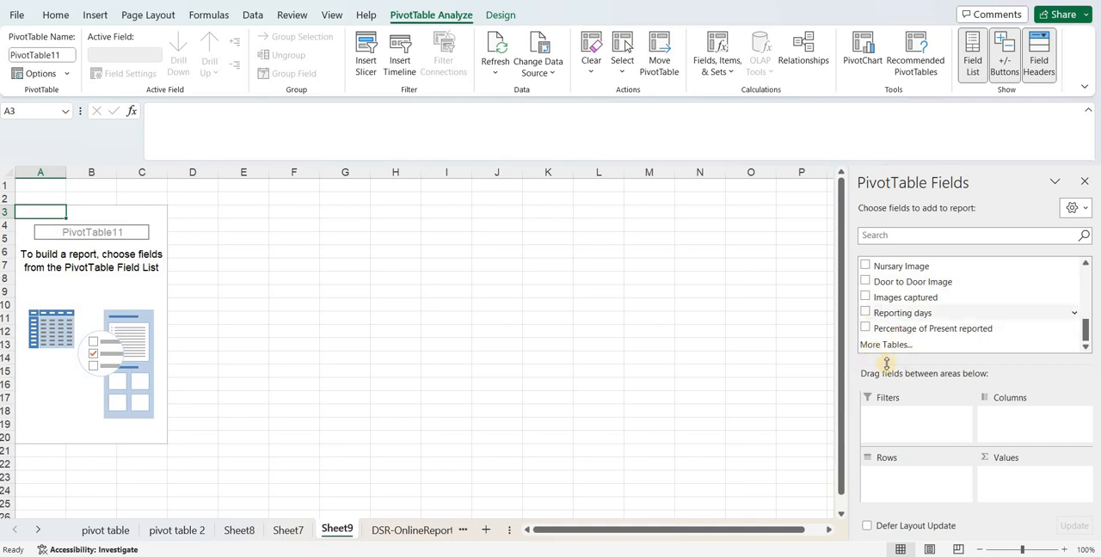
{"action": "left_click", "coordinate": [492, 56]}
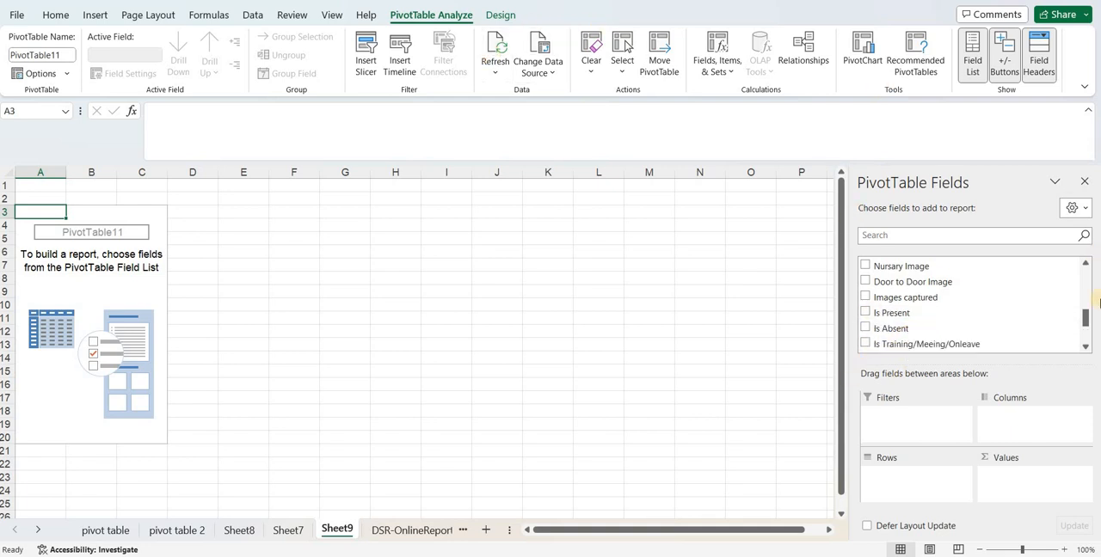
{"action": "left_click_drag", "start_coordinate": [1087, 317], "coordinate": [1085, 334]}
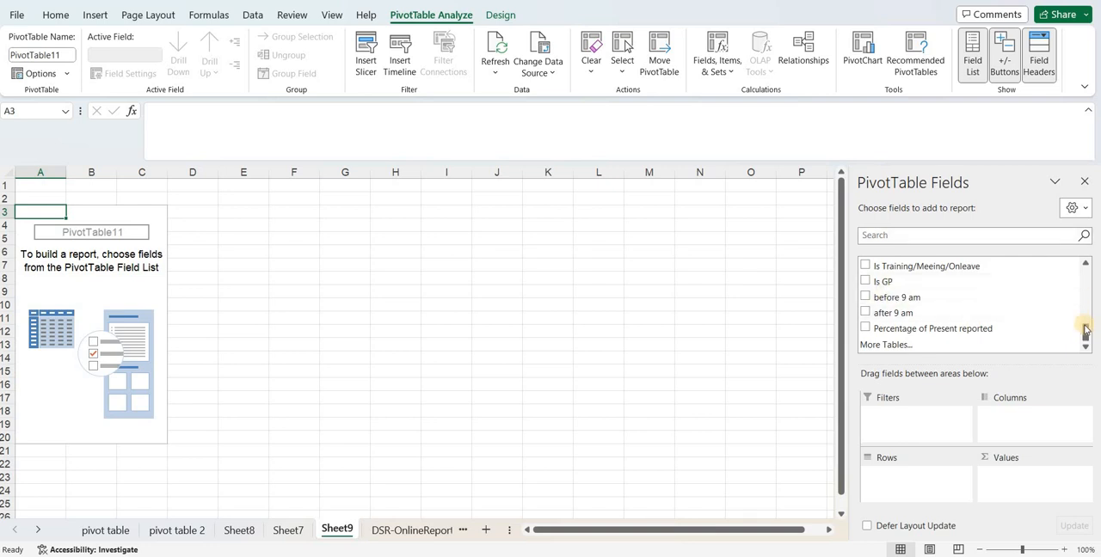
{"action": "left_click_drag", "start_coordinate": [1086, 334], "coordinate": [1083, 266]}
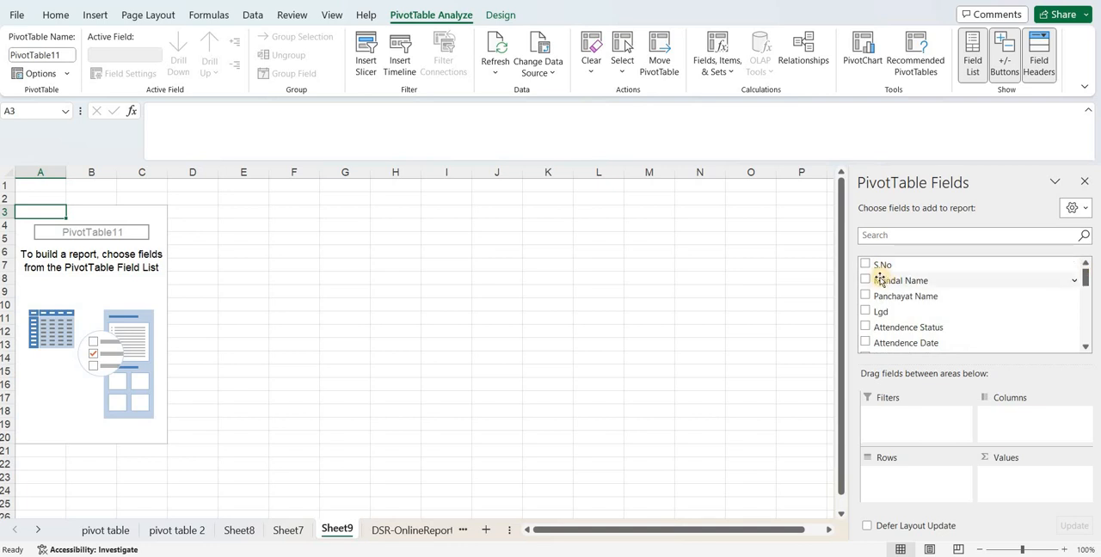
Add Mandal Name and Panchayat Name as row fields and the count of Attendence Date as a value field
{"action": "left_click_drag", "start_coordinate": [889, 284], "coordinate": [889, 489]}
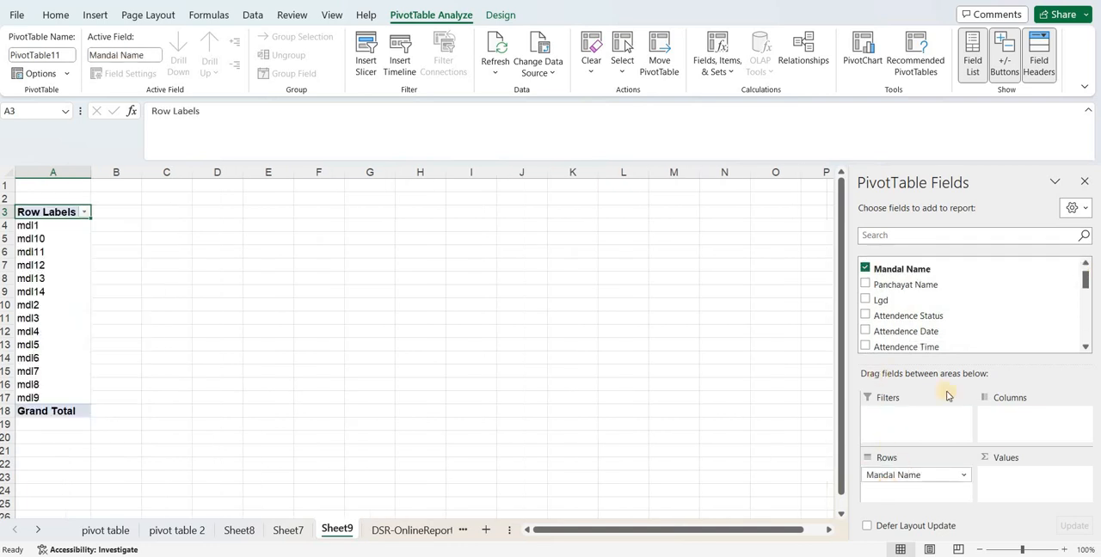
{"action": "left_click_drag", "start_coordinate": [917, 288], "coordinate": [909, 492]}
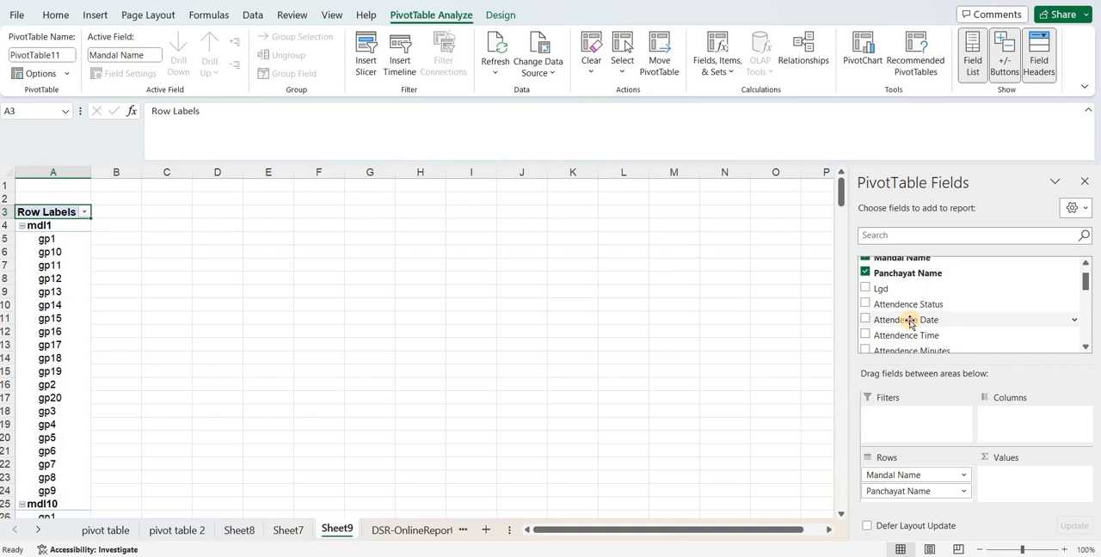
{"action": "left_click_drag", "start_coordinate": [910, 322], "coordinate": [1017, 483]}
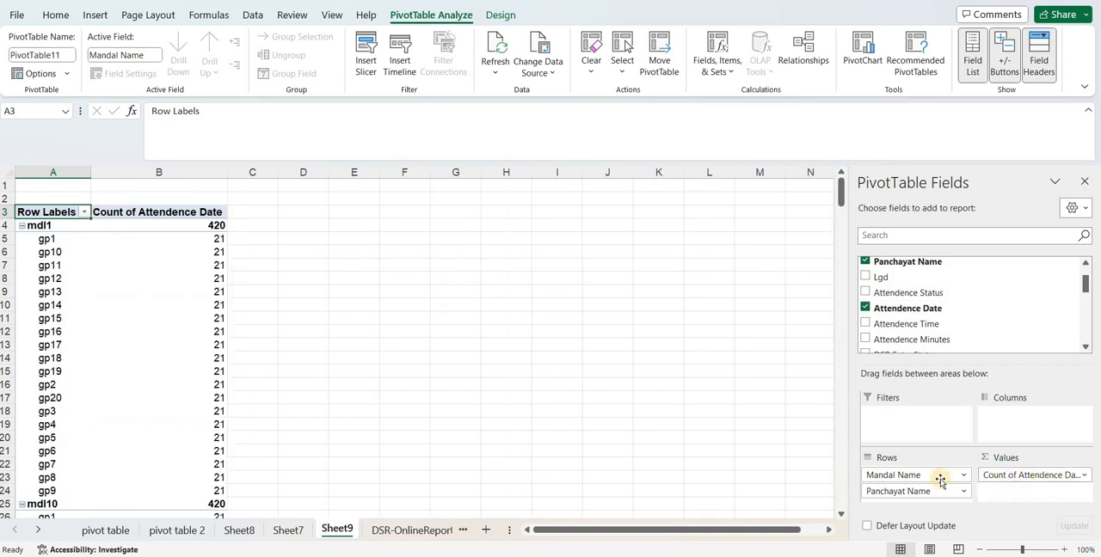
Rename the pivot table's row label header as "Mandal name" and the Attendence Date count header as "reporting Days"
{"action": "double_click", "coordinate": [44, 213]}
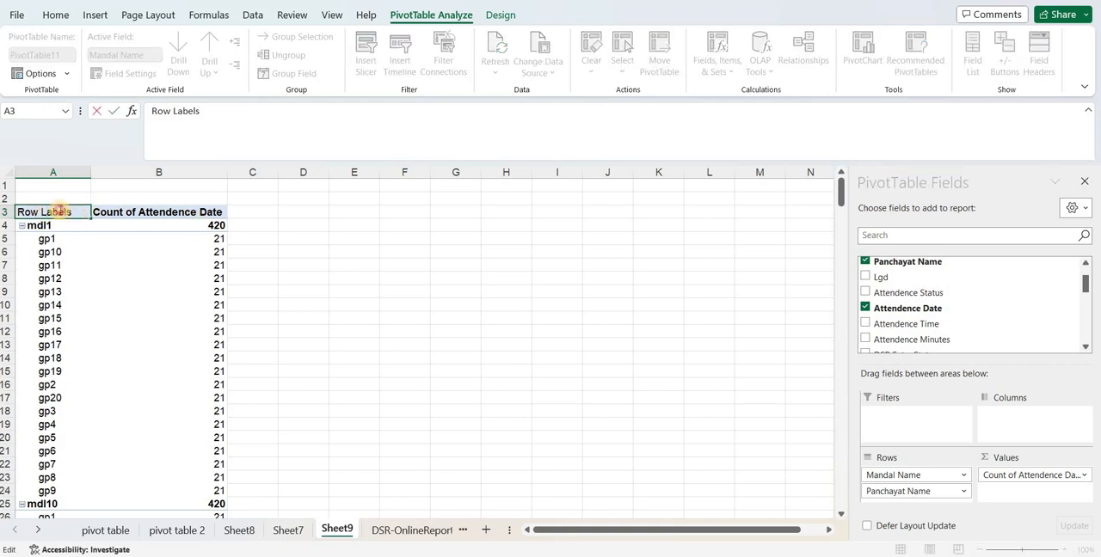
{"action": "left_click_drag", "start_coordinate": [71, 213], "coordinate": [17, 212]}
{"action": "type", "text": "Mandal name"}
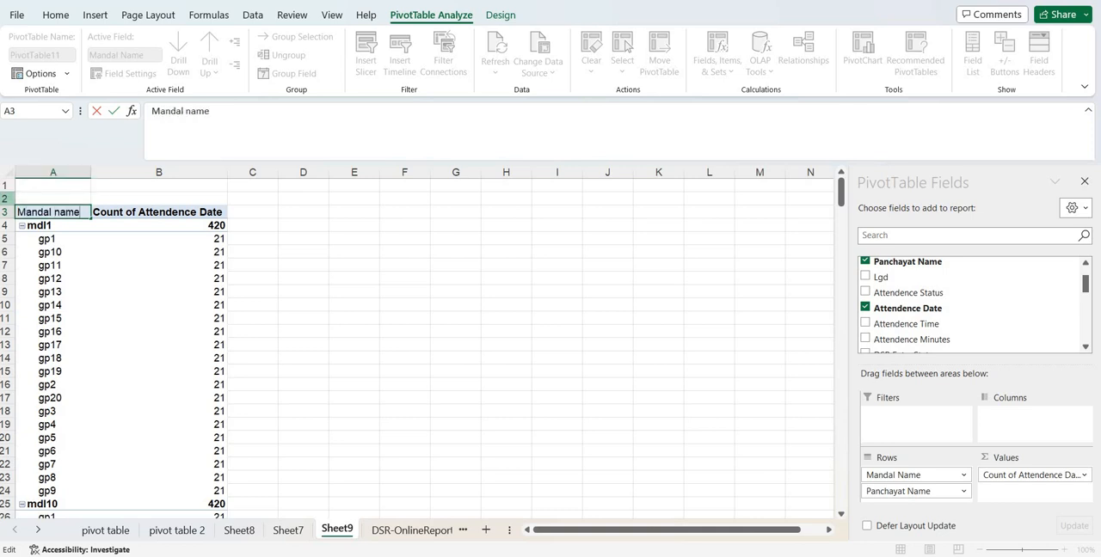
{"action": "key", "text": "Tab"}
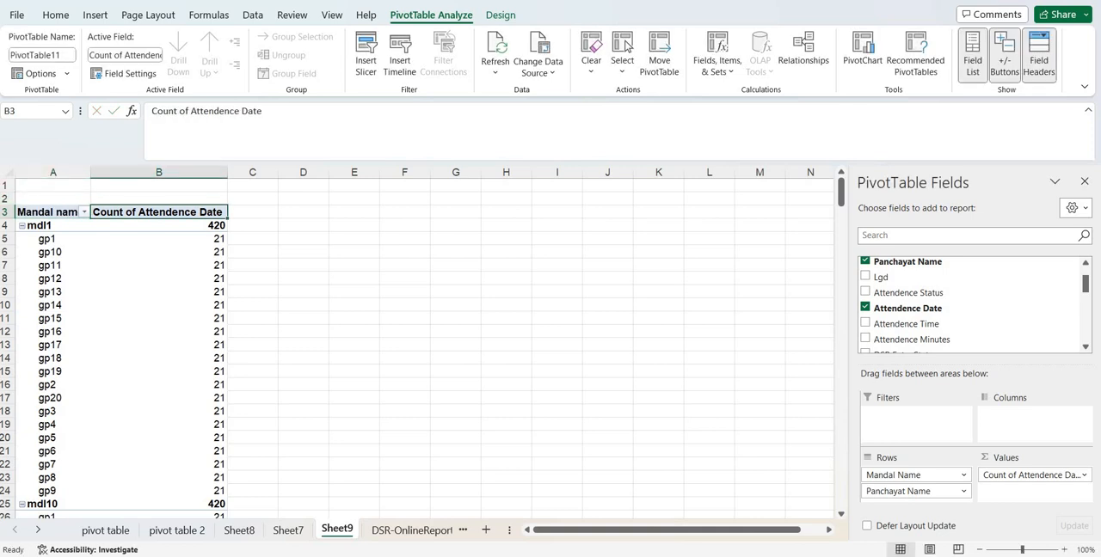
{"action": "type", "text": "rep"}
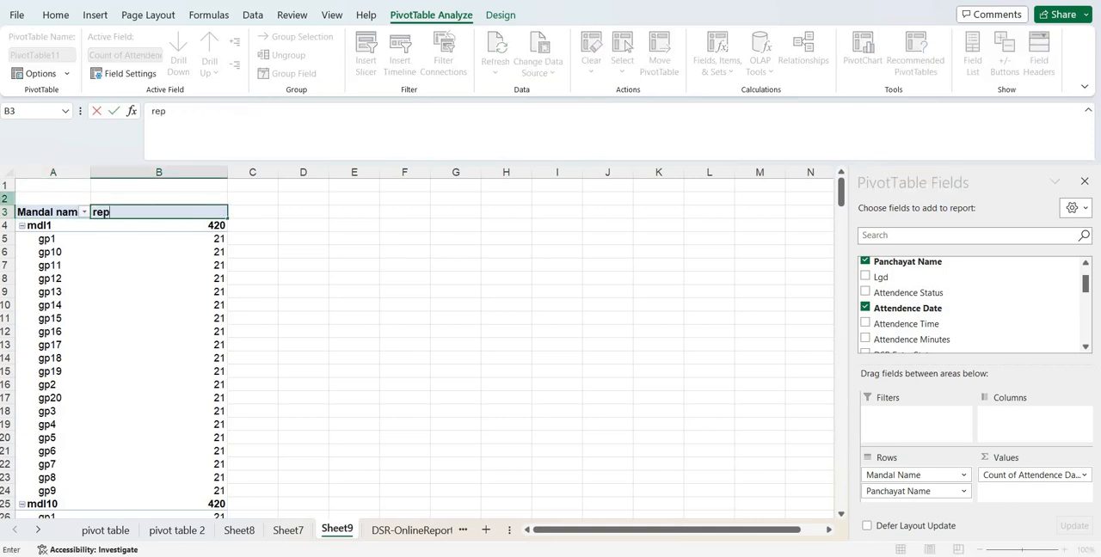
{"action": "type", "text": "orting Day"}
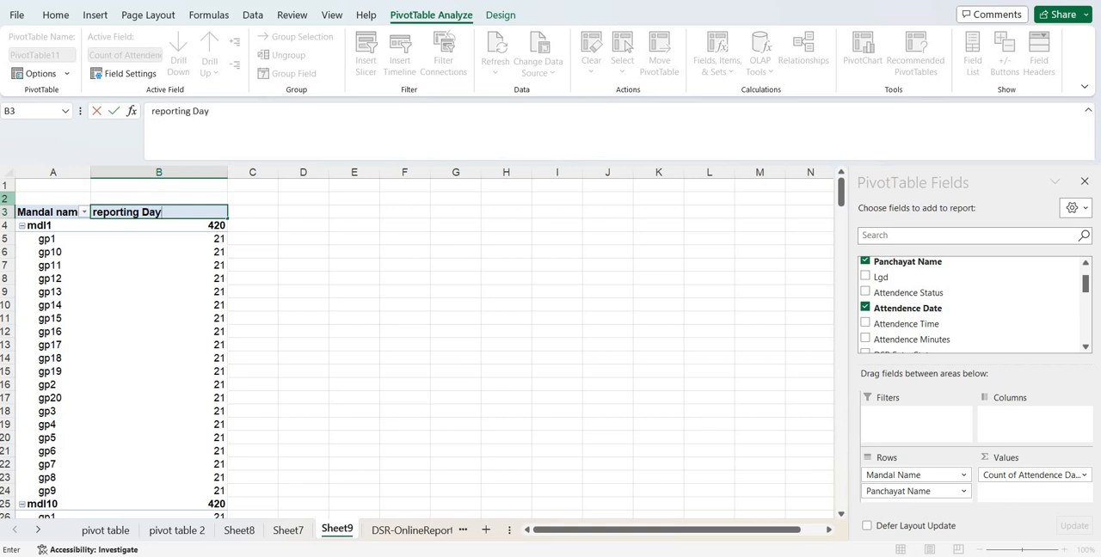
{"action": "type", "text": "s"}
{"action": "key", "text": "Tab"}
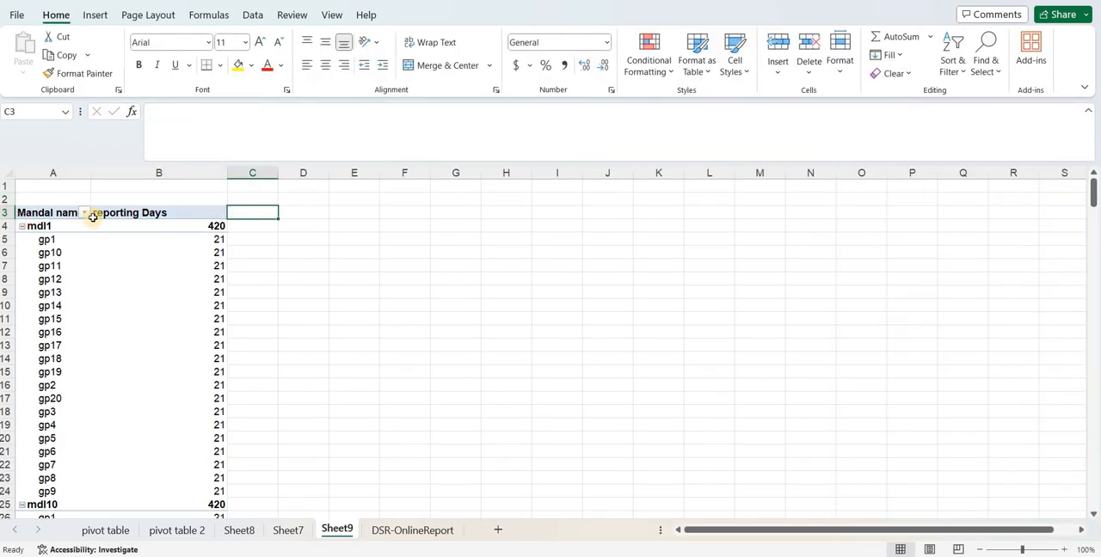
Add the sums of before 9 am and after 9 am to the pivot table's values
{"action": "left_click", "coordinate": [104, 213]}
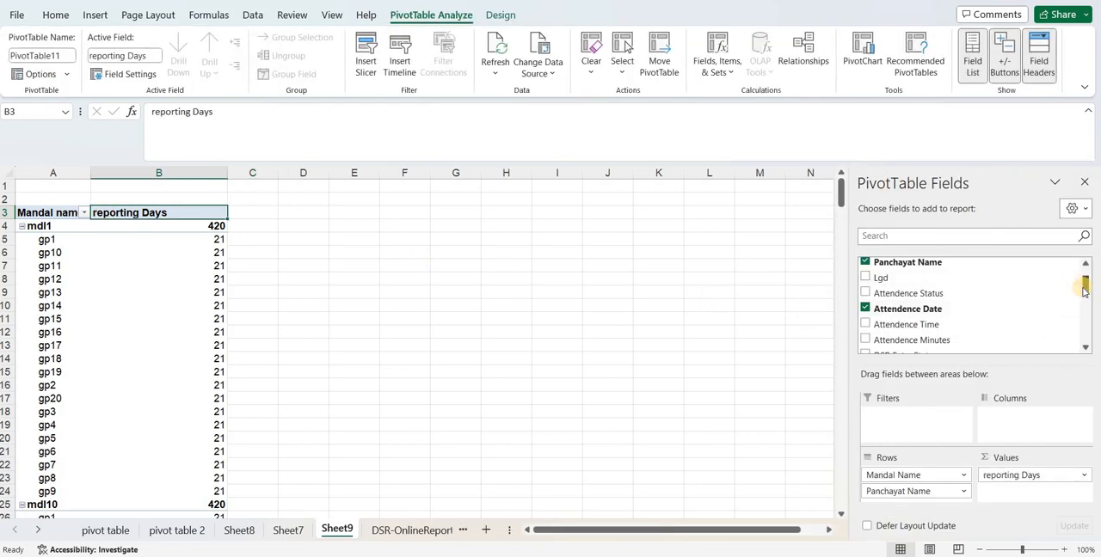
{"action": "left_click_drag", "start_coordinate": [1085, 294], "coordinate": [1086, 334]}
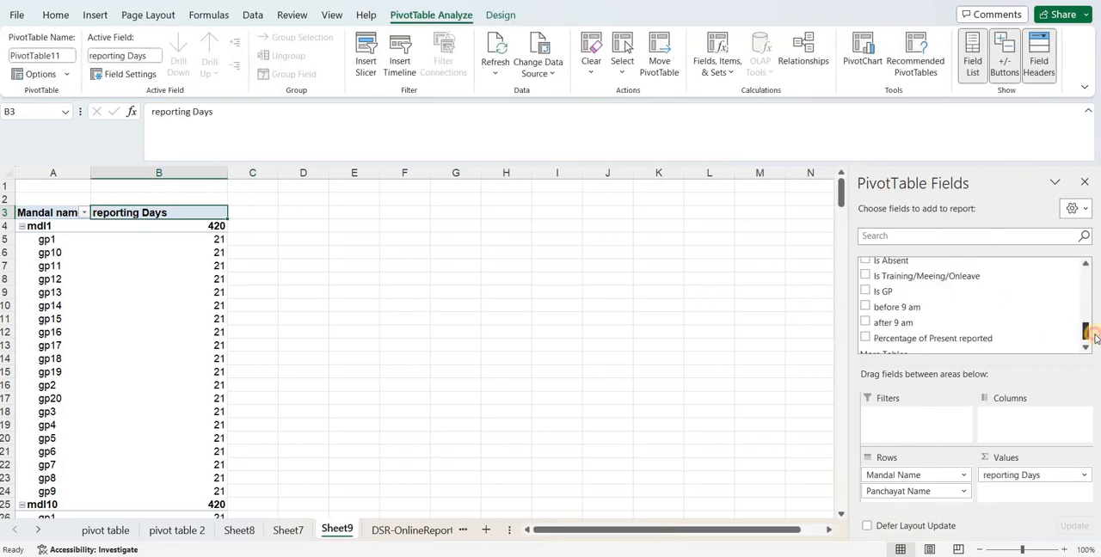
{"action": "left_click", "coordinate": [866, 306]}
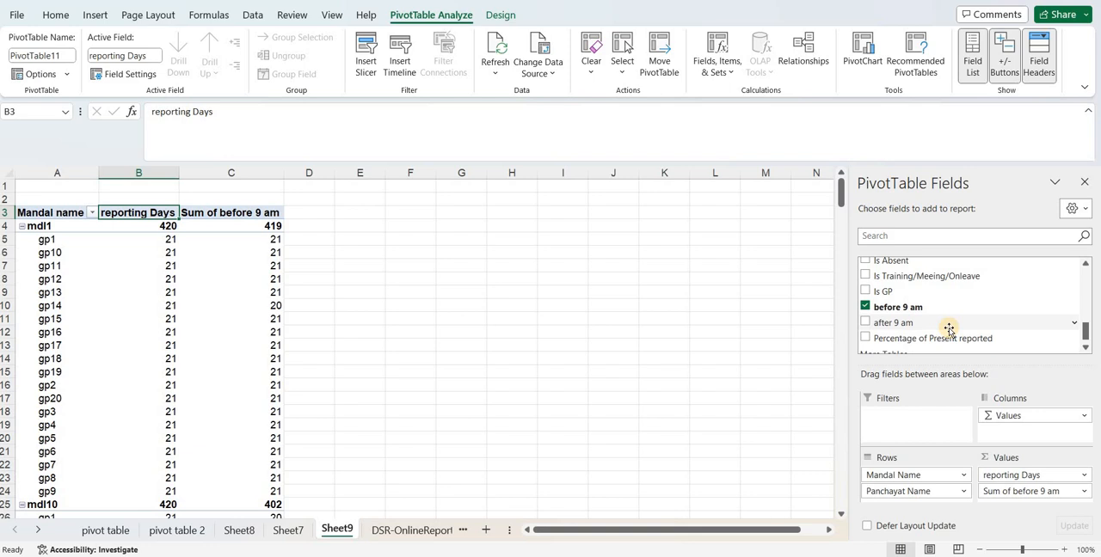
{"action": "left_click", "coordinate": [867, 322]}
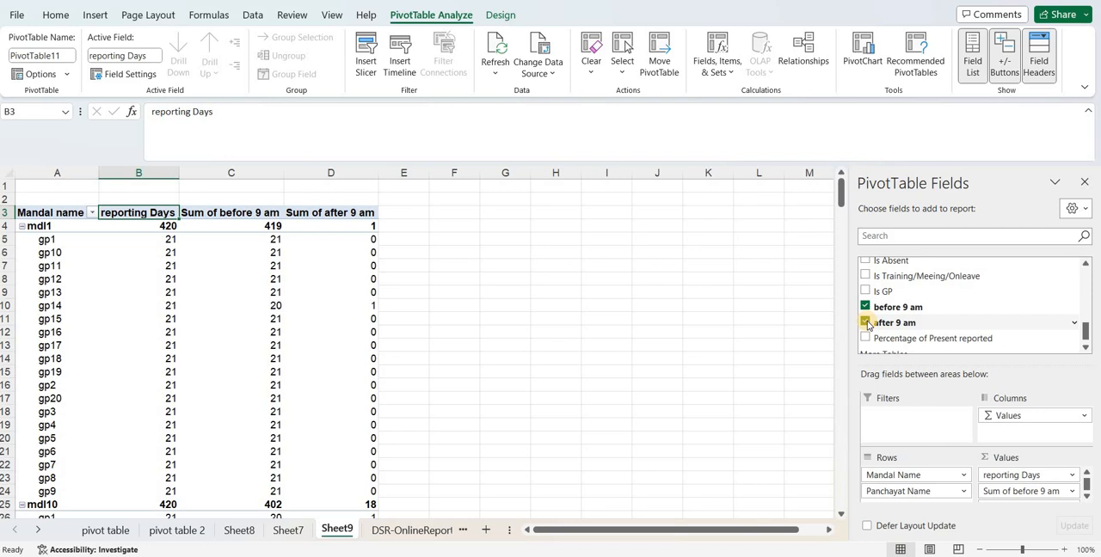
{"action": "left_click", "coordinate": [1087, 497]}
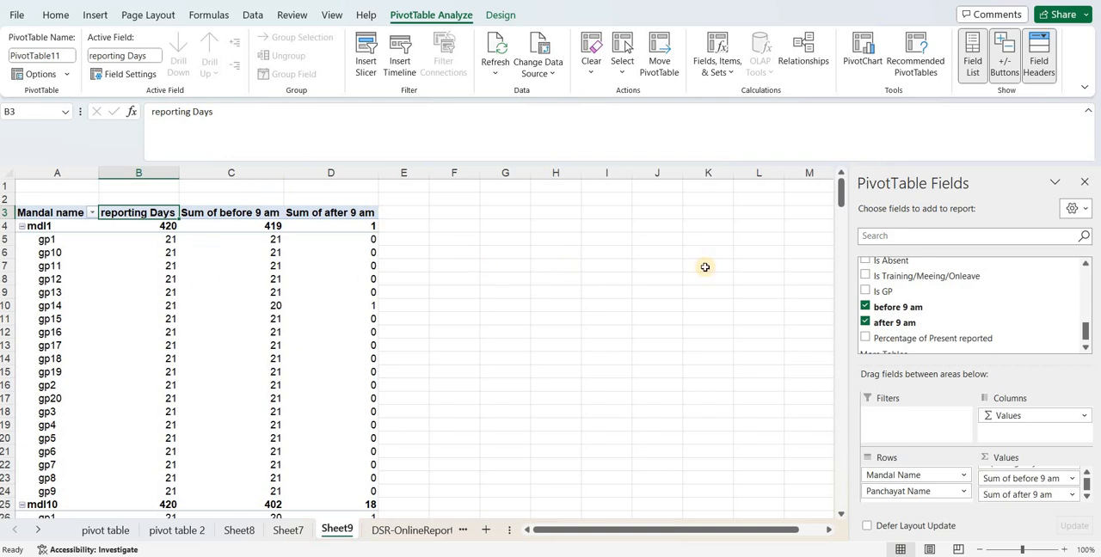
Set the pivot table's report layout to tabular form
{"action": "left_click_drag", "start_coordinate": [843, 189], "coordinate": [839, 175]}
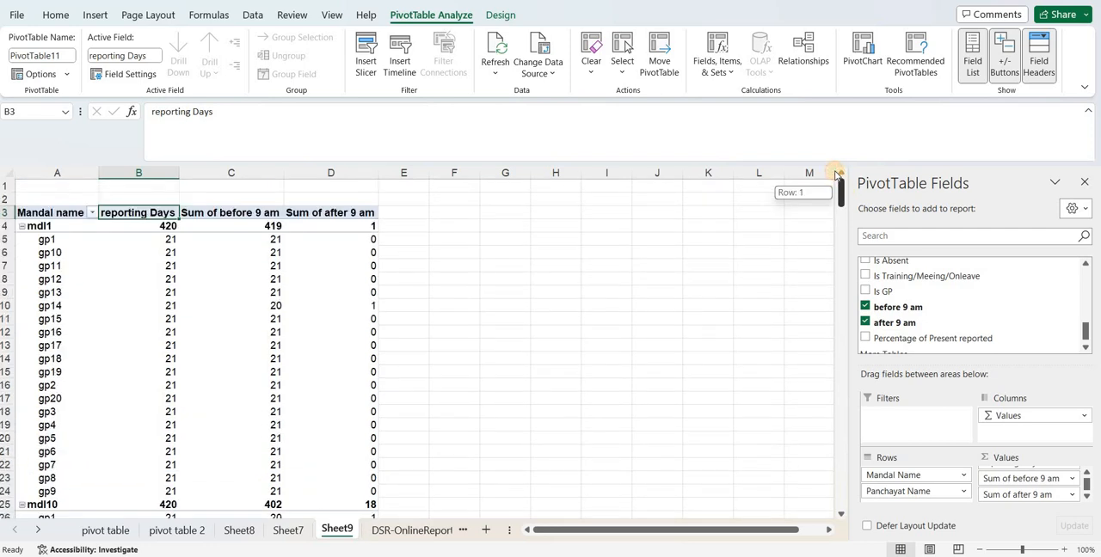
{"action": "left_click", "coordinate": [36, 213]}
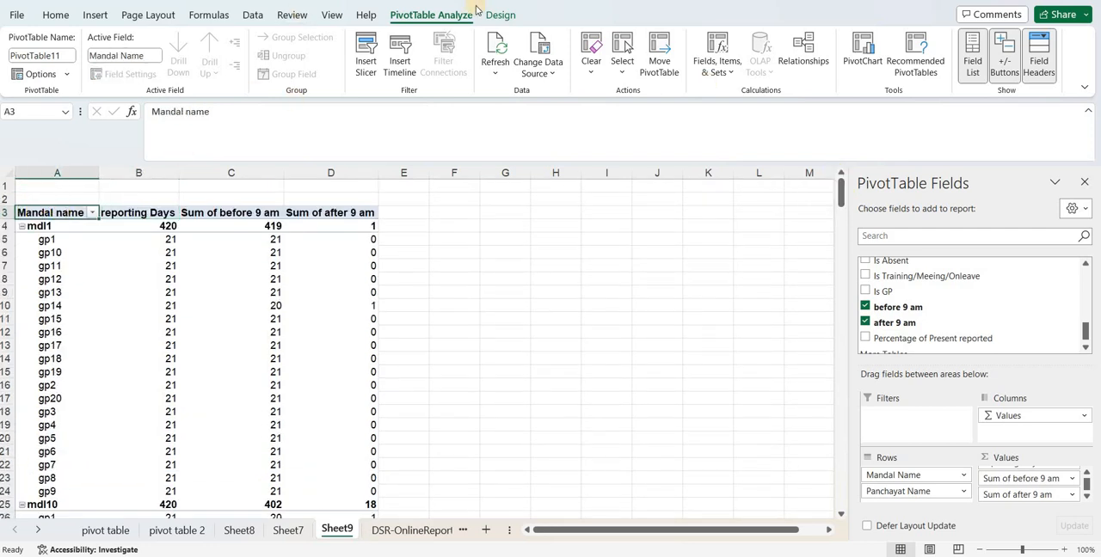
{"action": "left_click", "coordinate": [501, 13]}
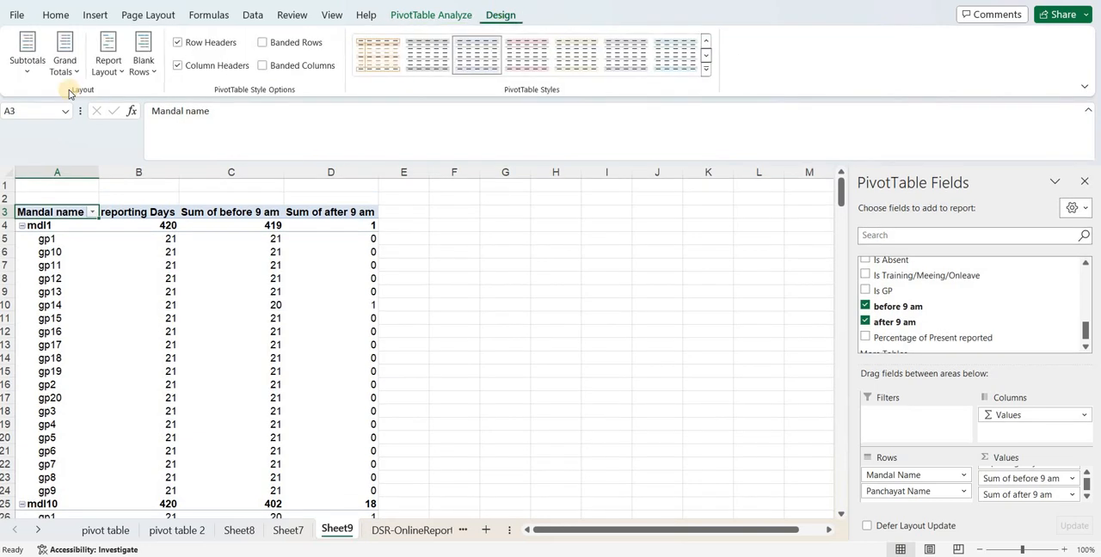
{"action": "left_click", "coordinate": [35, 64]}
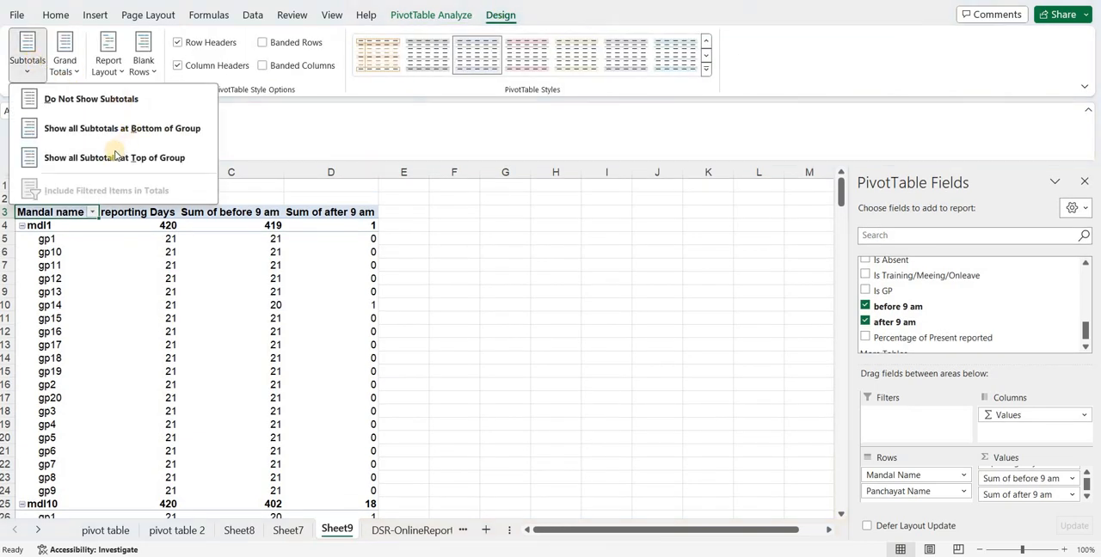
{"action": "left_click", "coordinate": [109, 65]}
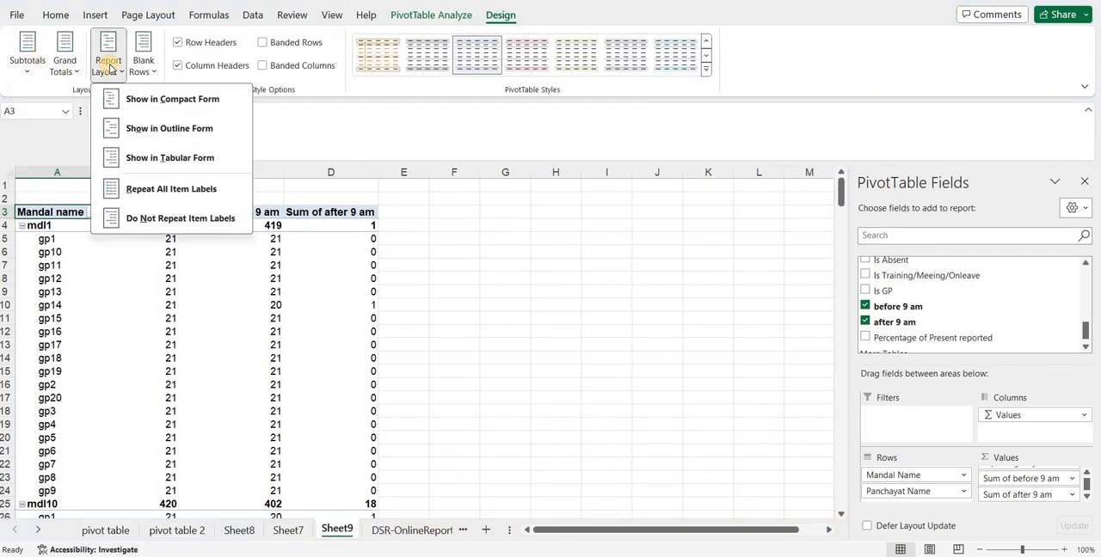
{"action": "left_click", "coordinate": [154, 160]}
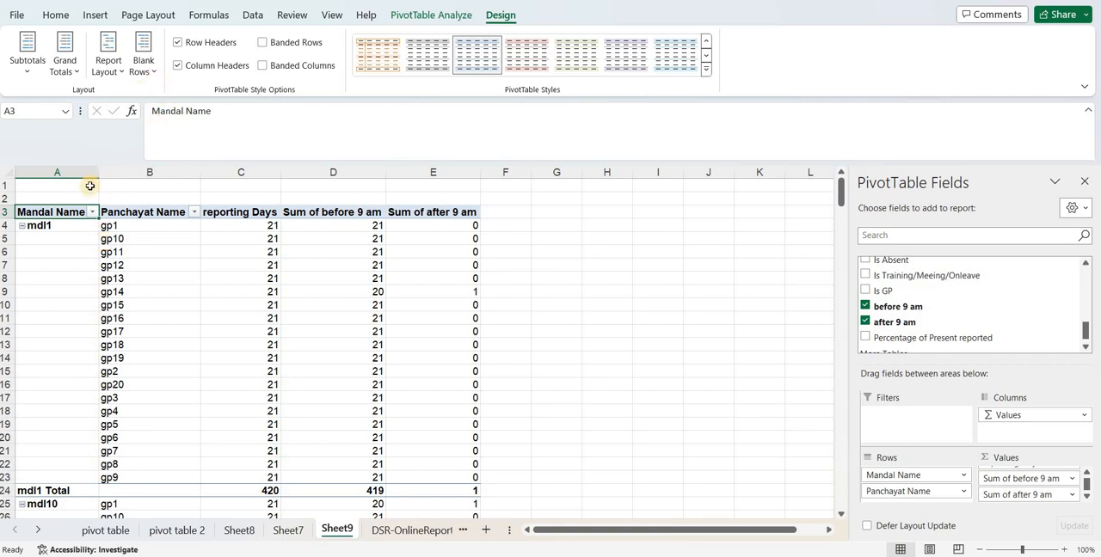
Repeat all item labels in the pivot table so the mandal name fills every row
{"action": "left_click", "coordinate": [142, 60]}
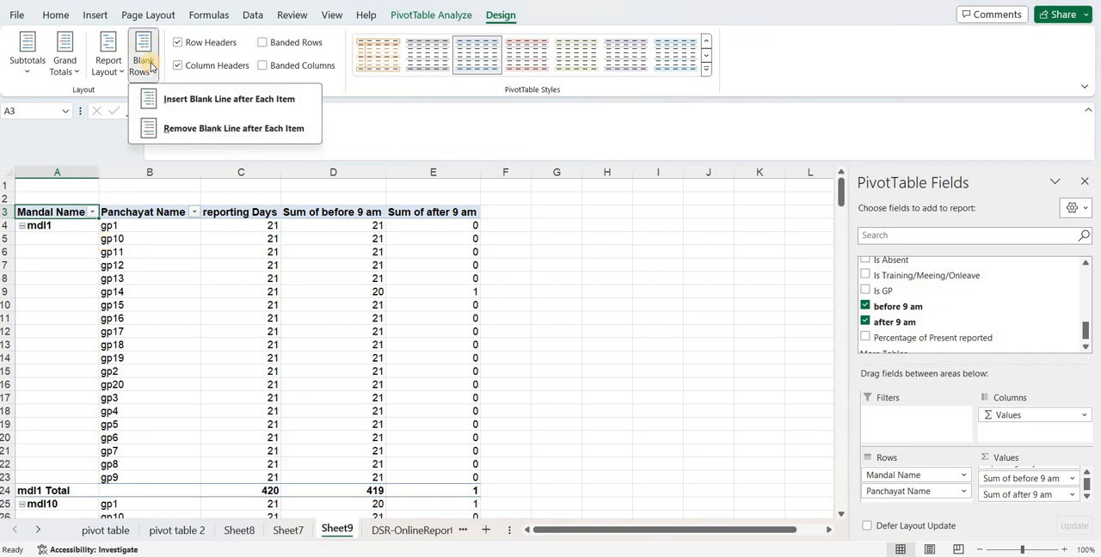
{"action": "left_click", "coordinate": [112, 72]}
{"action": "left_click", "coordinate": [117, 72]}
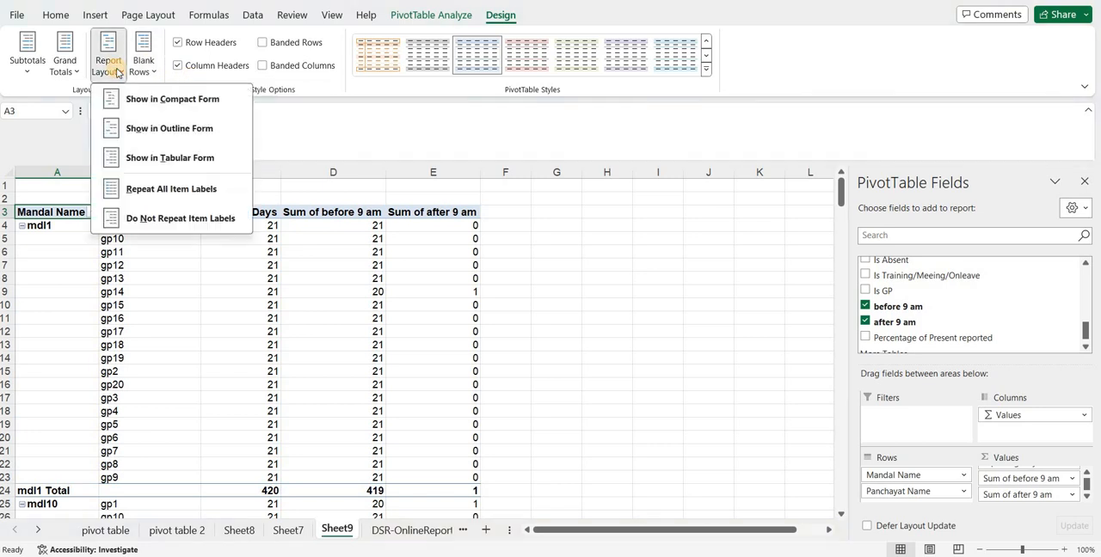
{"action": "left_click", "coordinate": [166, 190]}
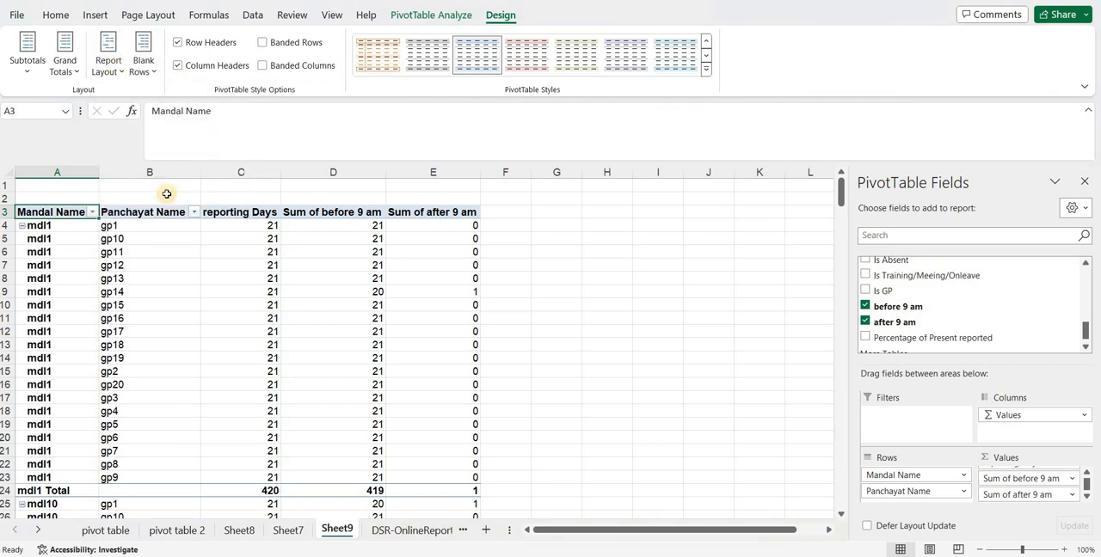
{"action": "left_click", "coordinate": [118, 68]}
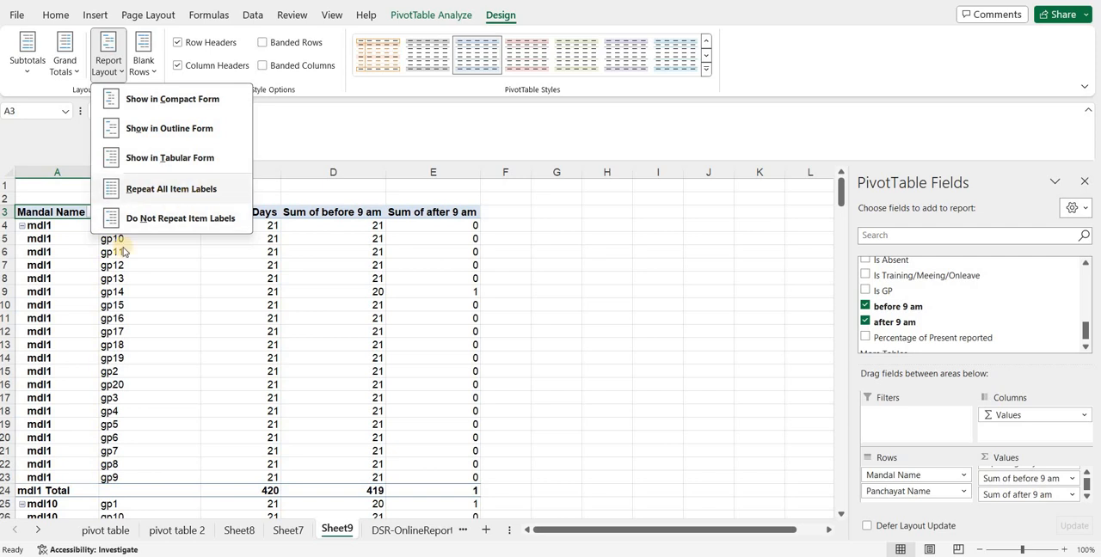
{"action": "left_click", "coordinate": [59, 299]}
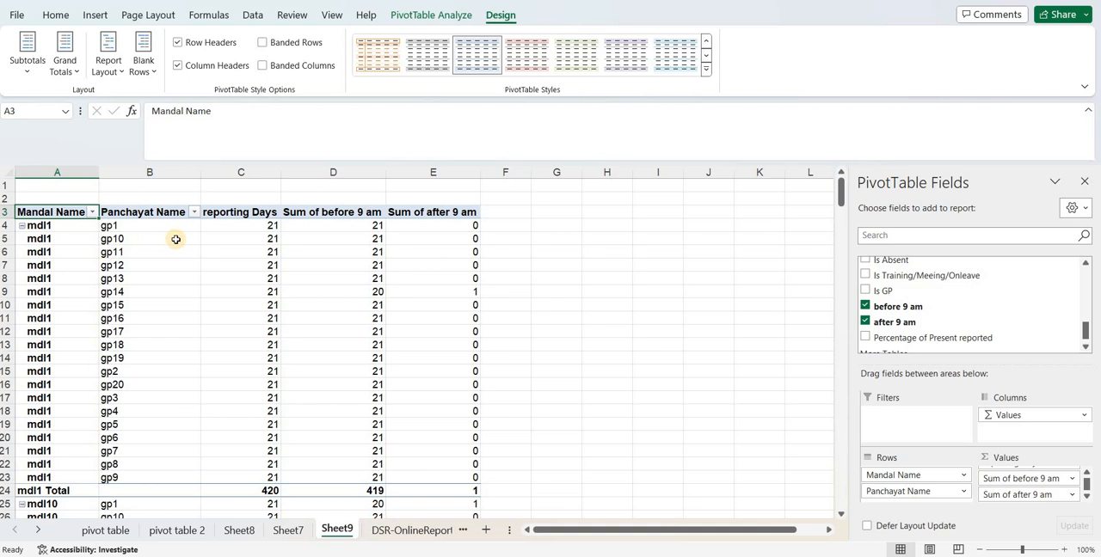
Rename the Sum of before 9 am value field as "No of days reported before 9 am", copying the new name for reuse
{"action": "double_click", "coordinate": [327, 213]}
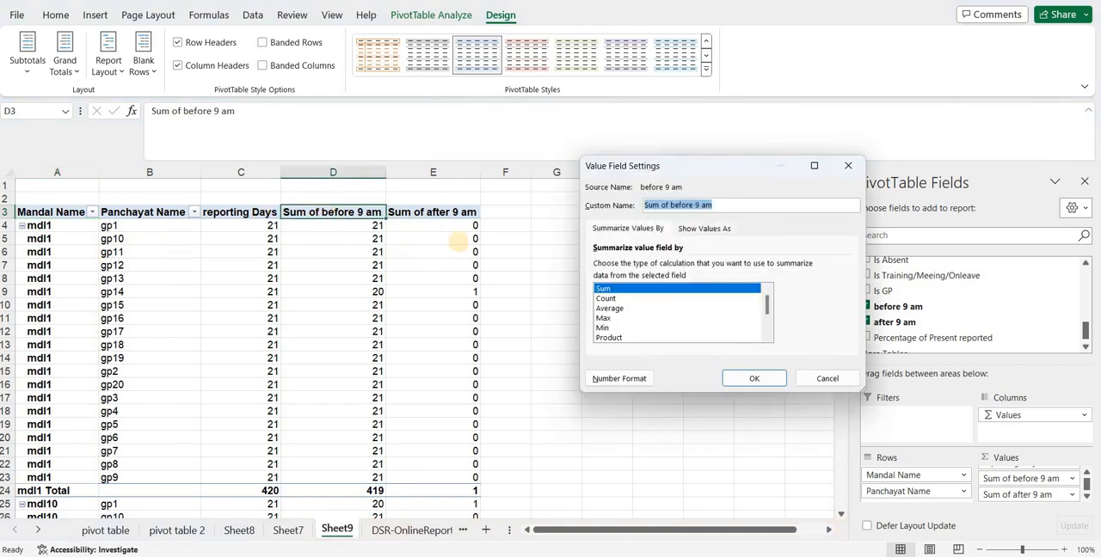
{"action": "type", "text": "No"}
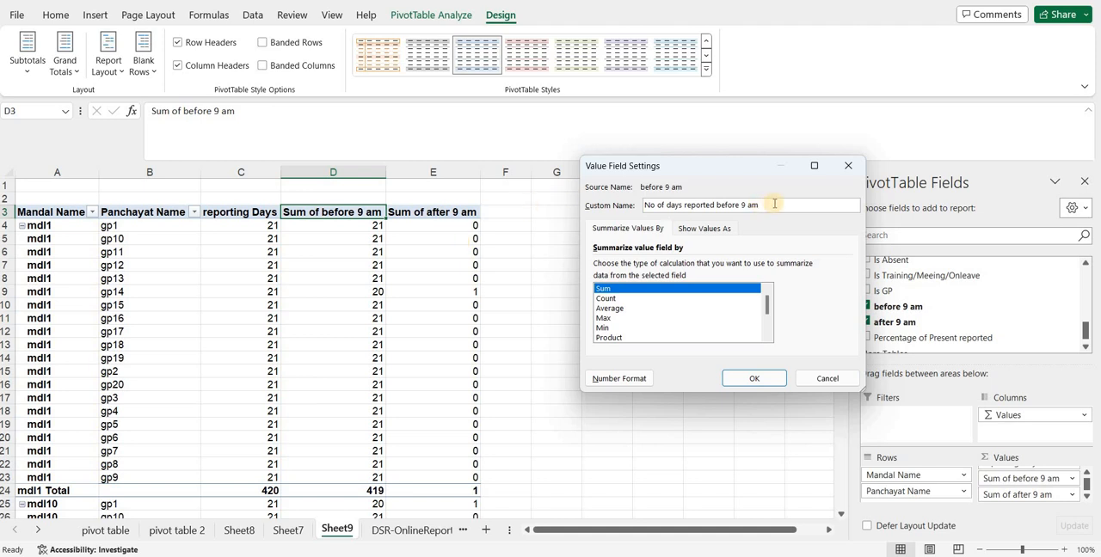
{"action": "key", "text": "shift+Home"}
{"action": "key", "text": "ctrl+c"}
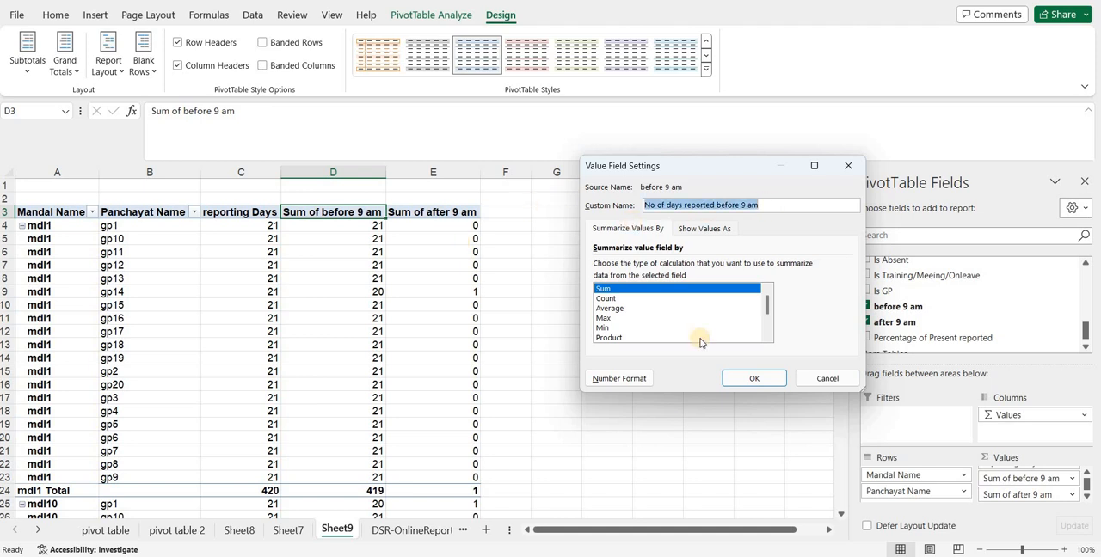
{"action": "left_click", "coordinate": [739, 381]}
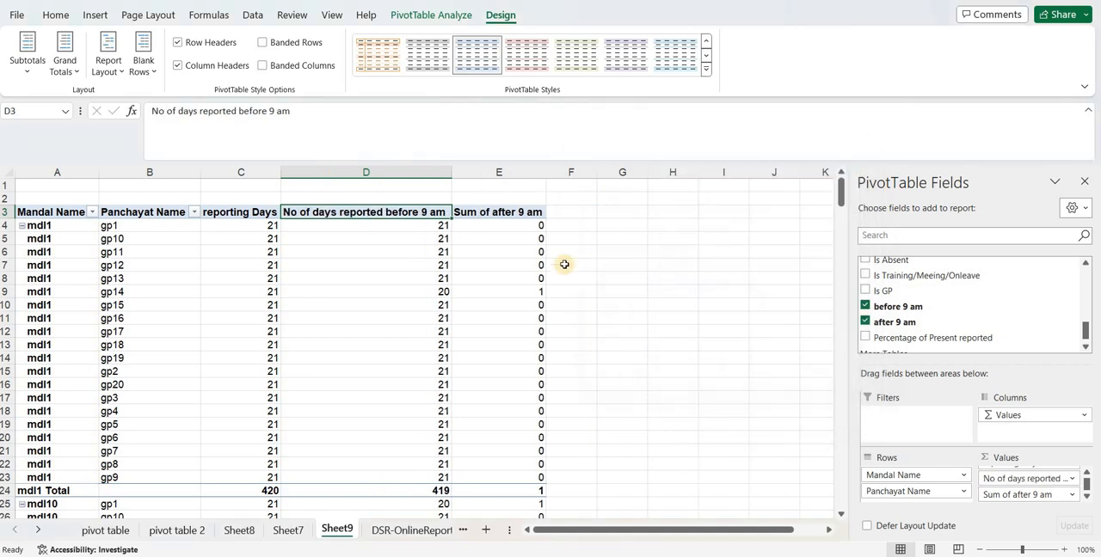
Rename the Sum of after 9 am value field as "No of days reported after 9 am"
{"action": "left_click", "coordinate": [518, 209]}
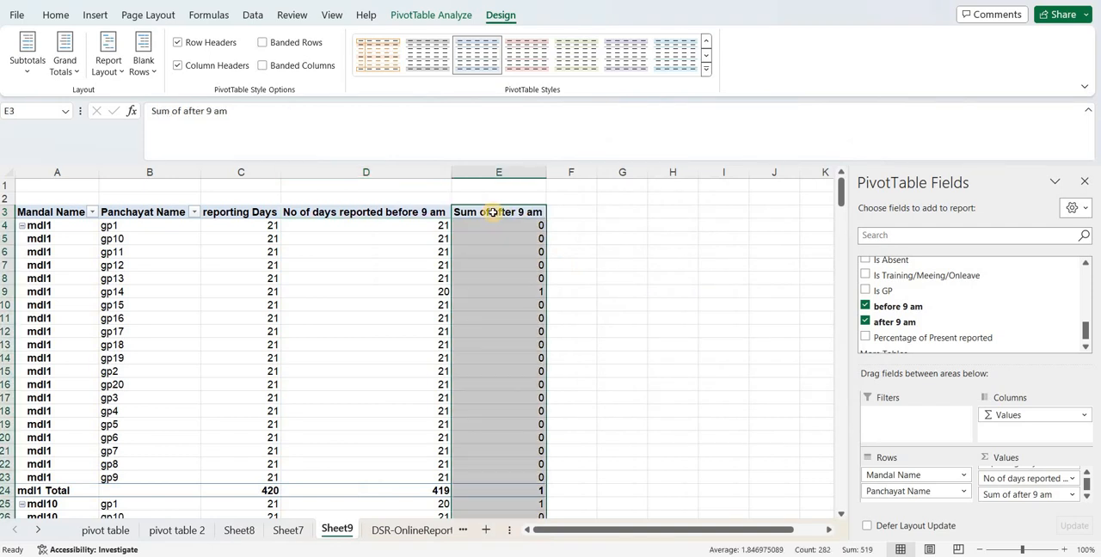
{"action": "left_click", "coordinate": [493, 213]}
{"action": "left_click_drag", "start_coordinate": [493, 216], "coordinate": [582, 305]}
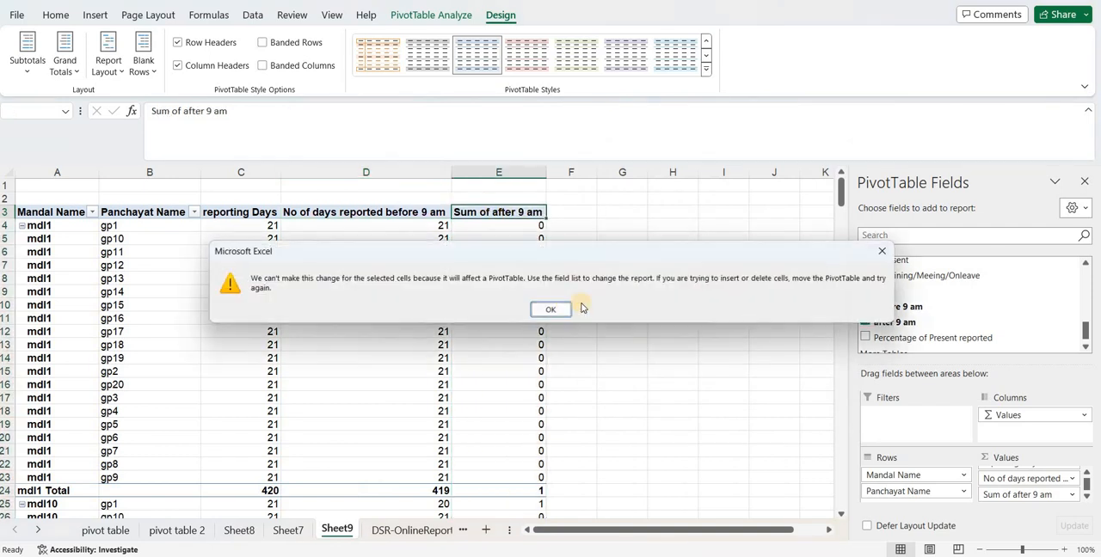
{"action": "left_click", "coordinate": [550, 308]}
{"action": "left_click", "coordinate": [506, 213]}
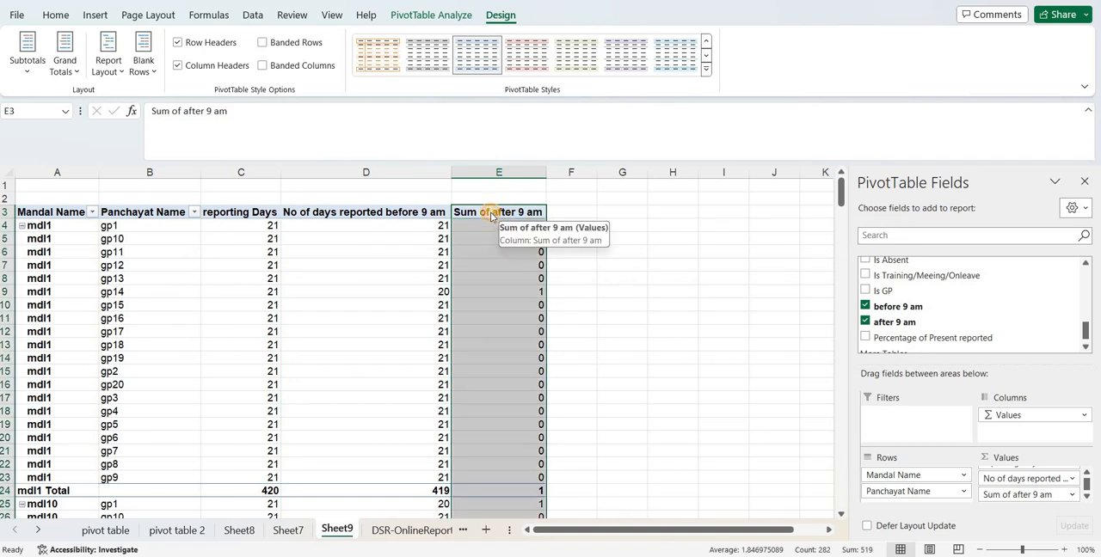
{"action": "double_click", "coordinate": [491, 215]}
{"action": "key", "text": "ctrl+v"}
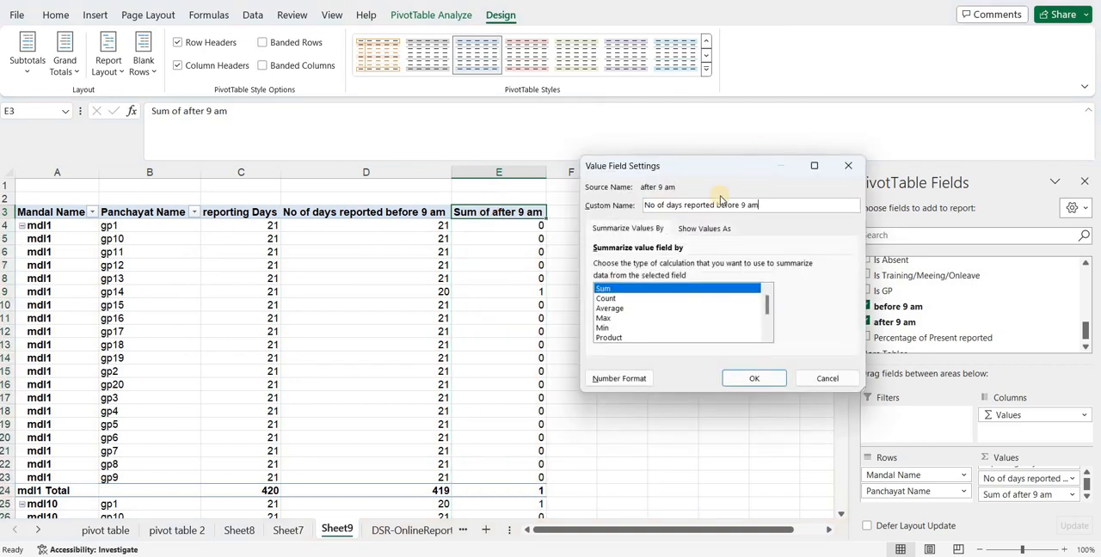
{"action": "left_click_drag", "start_coordinate": [716, 205], "coordinate": [741, 205]}
{"action": "type", "text": "after"}
{"action": "key", "text": "Return"}
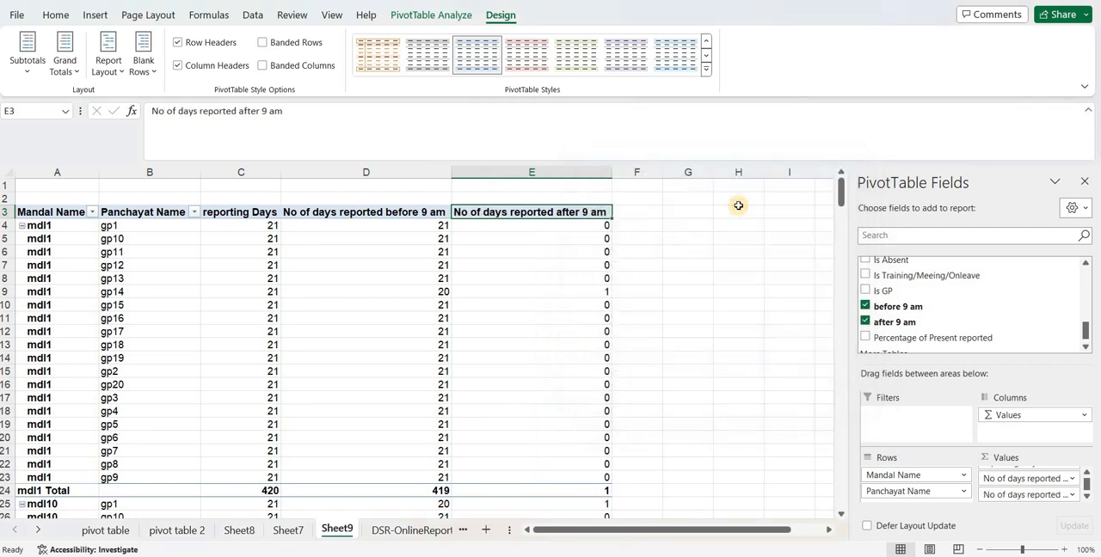